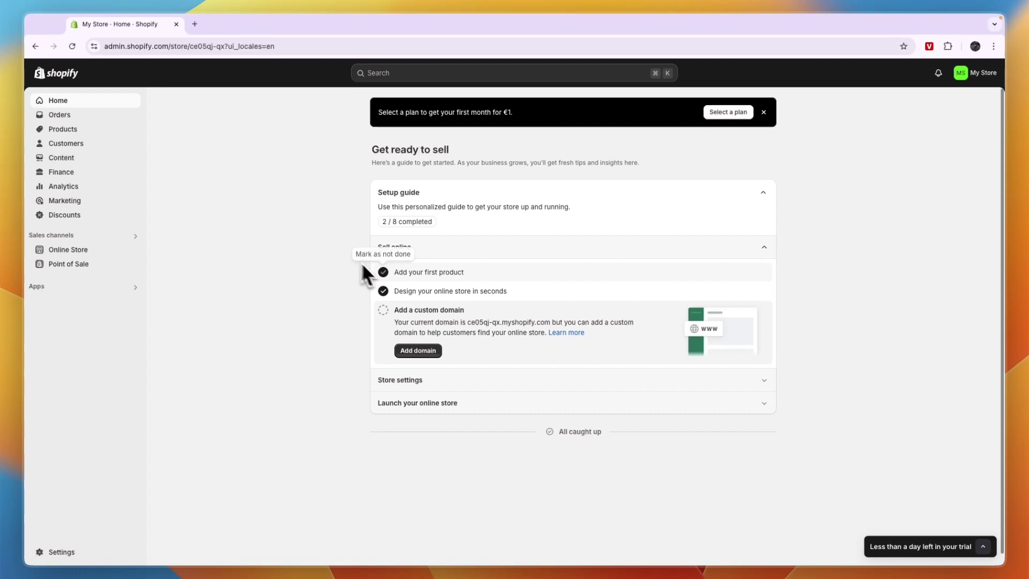
Open the Apps menu from the Shopify admin sidebar.
left_click(60, 286)
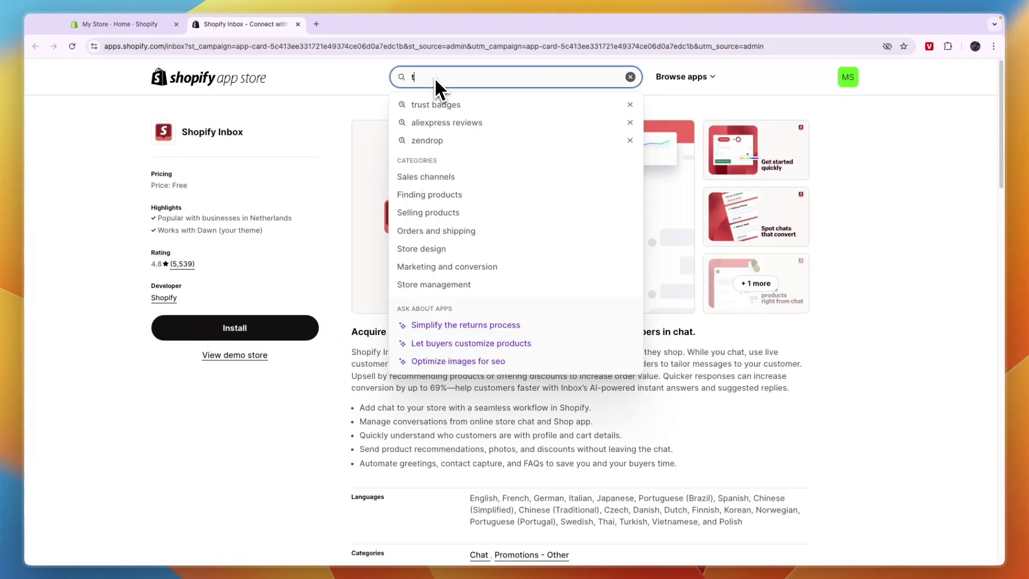
Search the App Store for 'trust badges bear' and open the Trust Badges Bear listing.
key("BackSpace")
key("BackSpace")
key("BackSpace")
type("us")
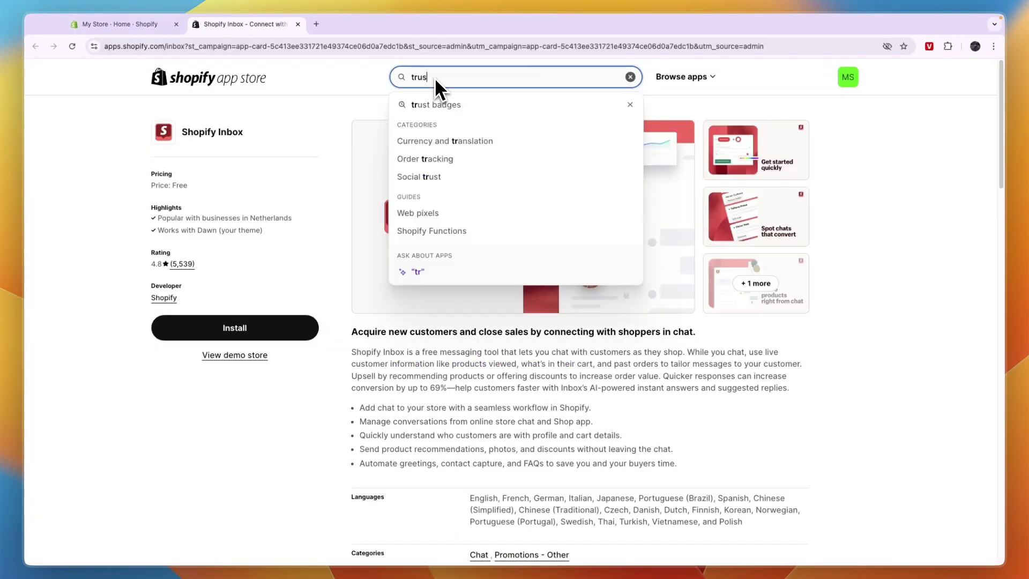
type("t badges bear")
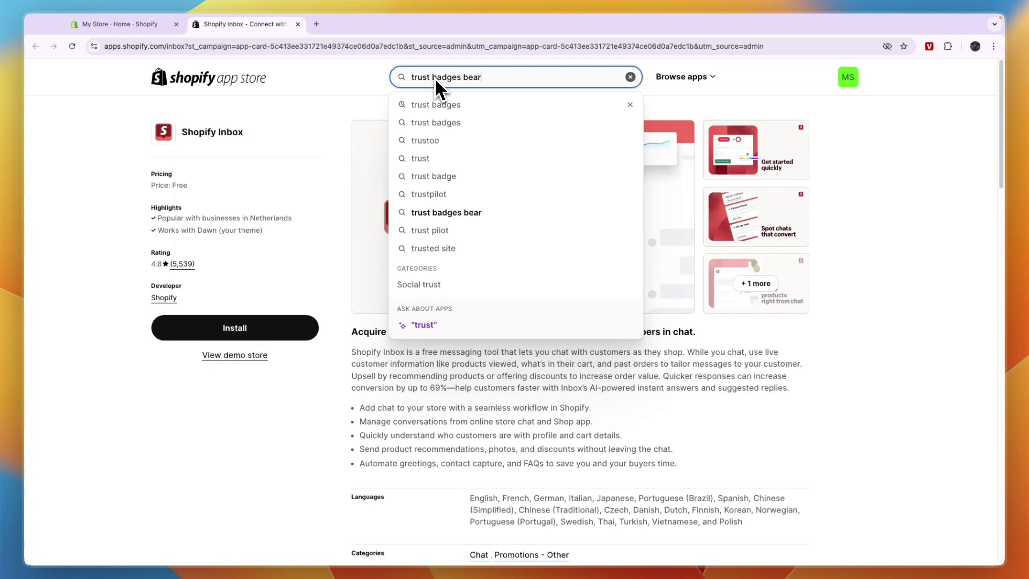
key("Return")
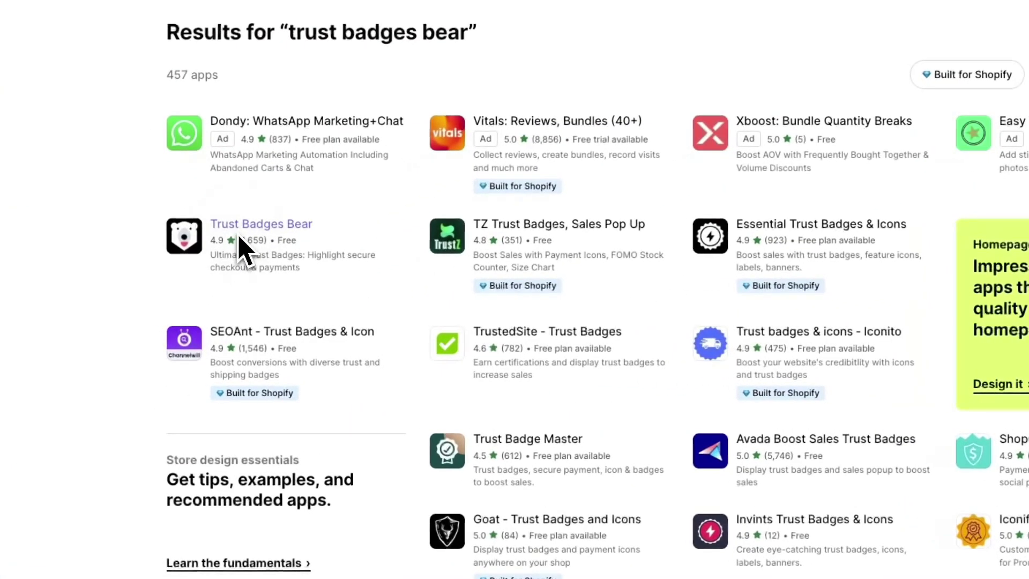
left_click(205, 270)
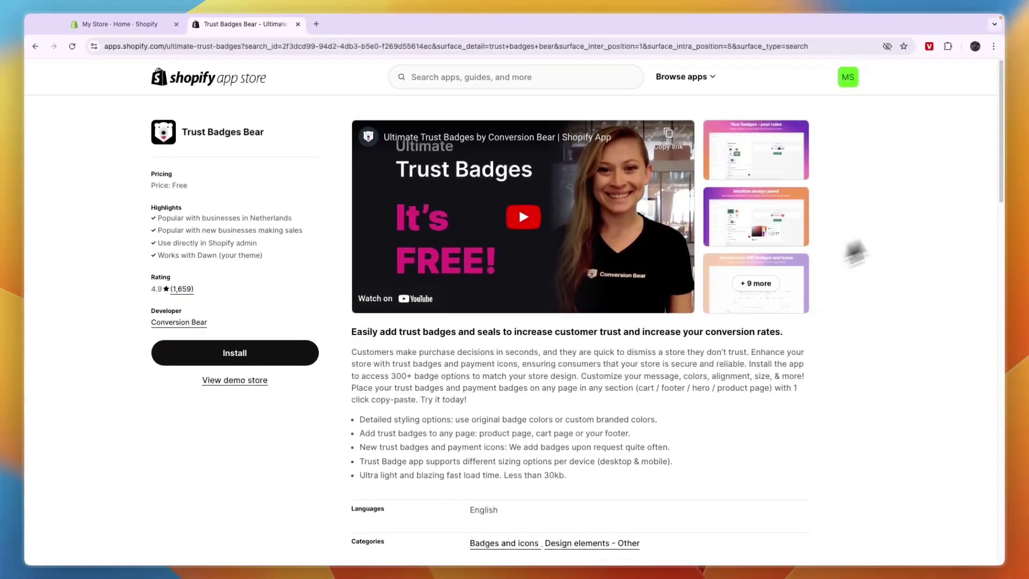
Review the Trust Badges Bear listing and step through its Intuitive design screenshots.
scroll(519, 185, "down", 15)
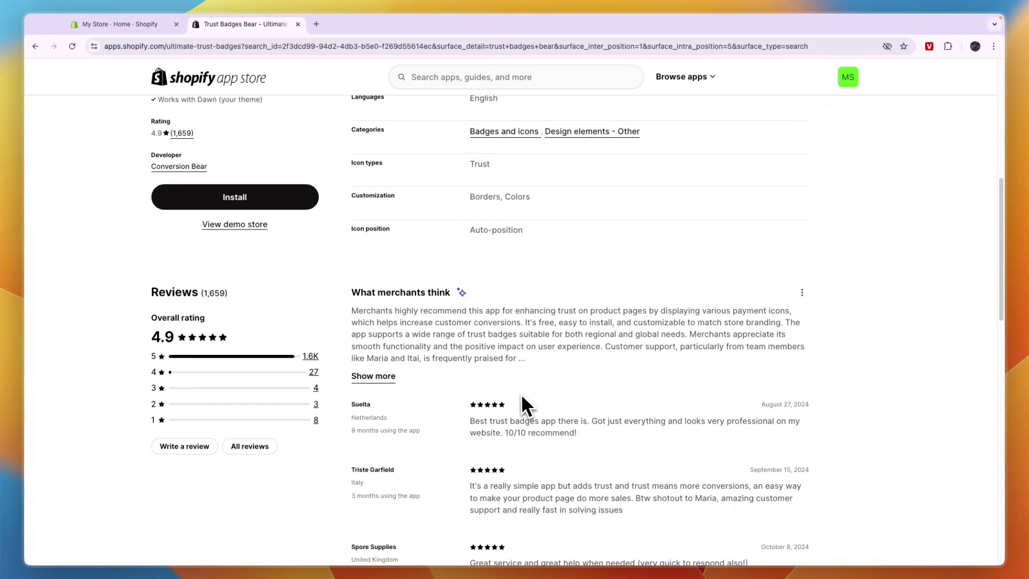
scroll(523, 407, "down", 6)
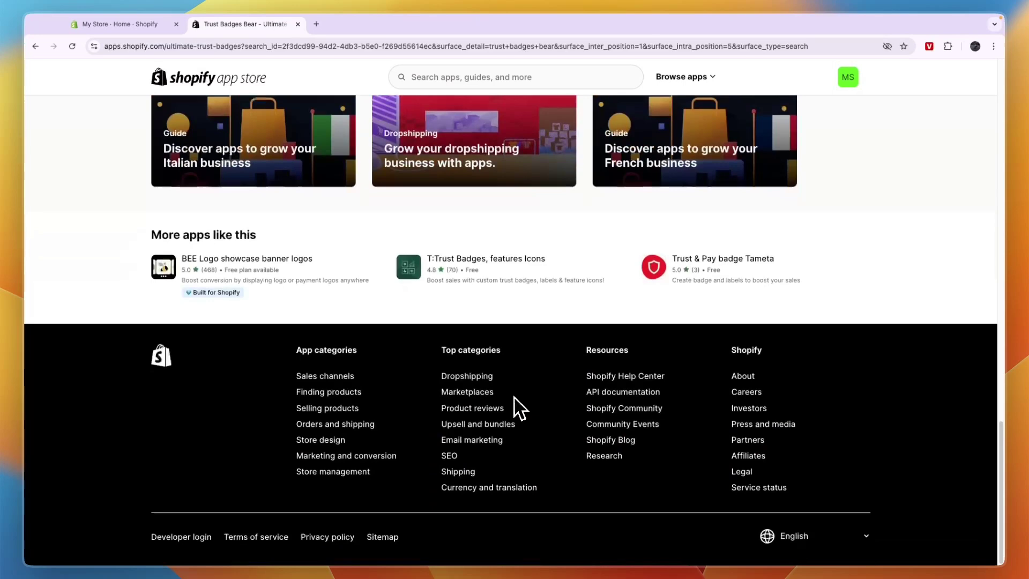
scroll(523, 402, "up", 10)
scroll(590, 354, "up", 10)
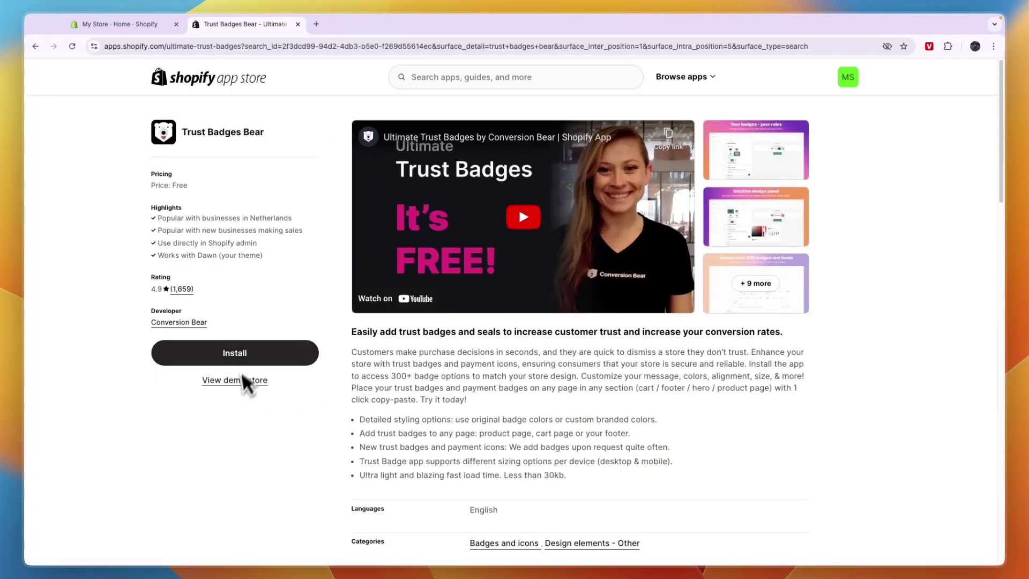
left_click(730, 213)
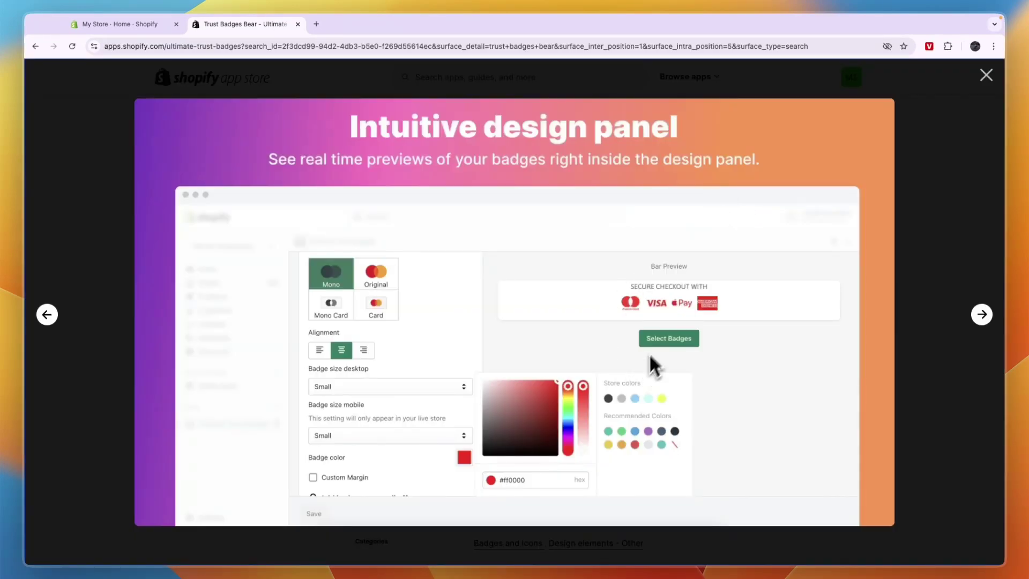
left_click(980, 316)
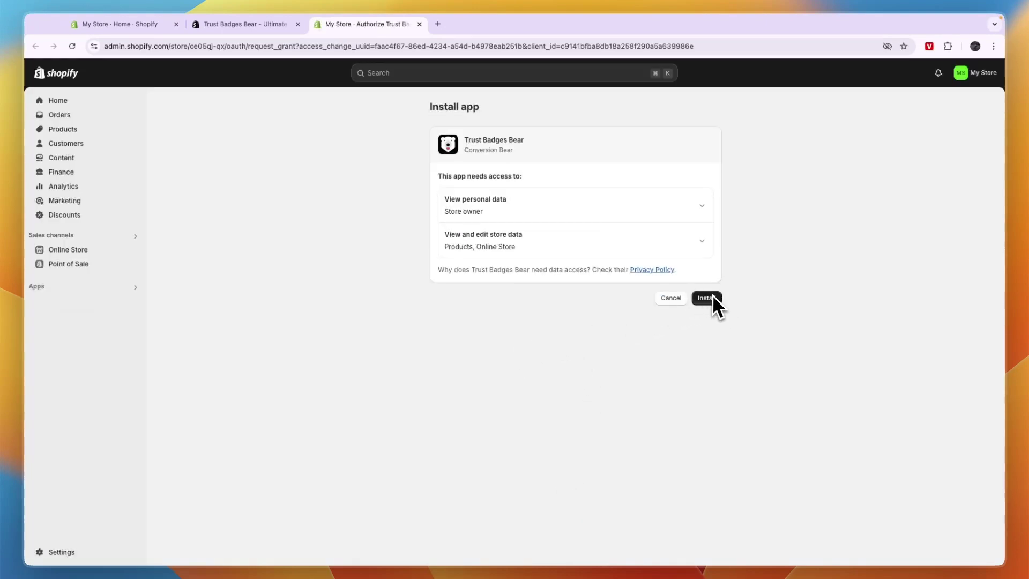
Approve the app installation and switch Ultimate Trust Badges on for the store.
left_click(707, 298)
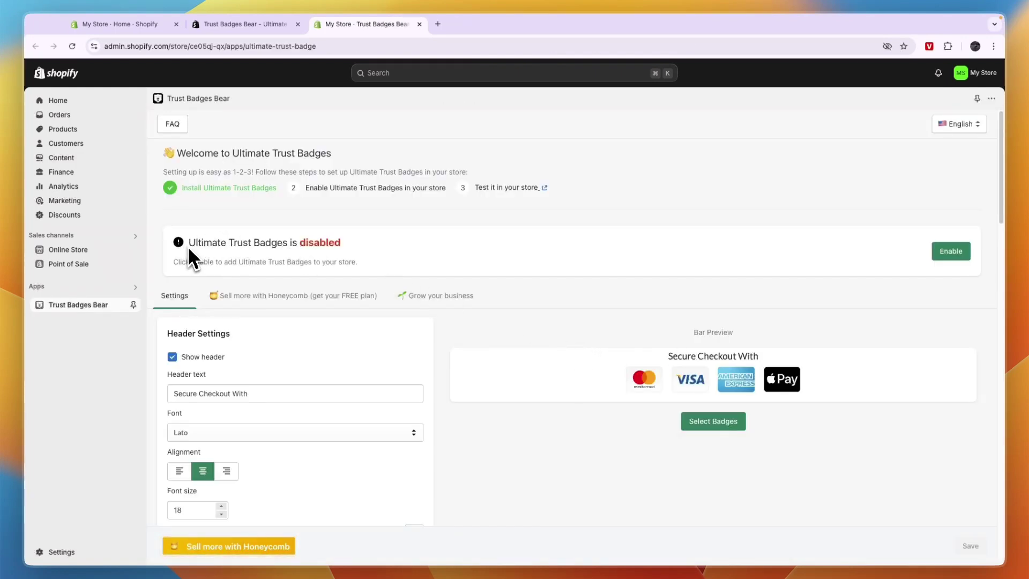
left_click(385, 249)
left_click(952, 254)
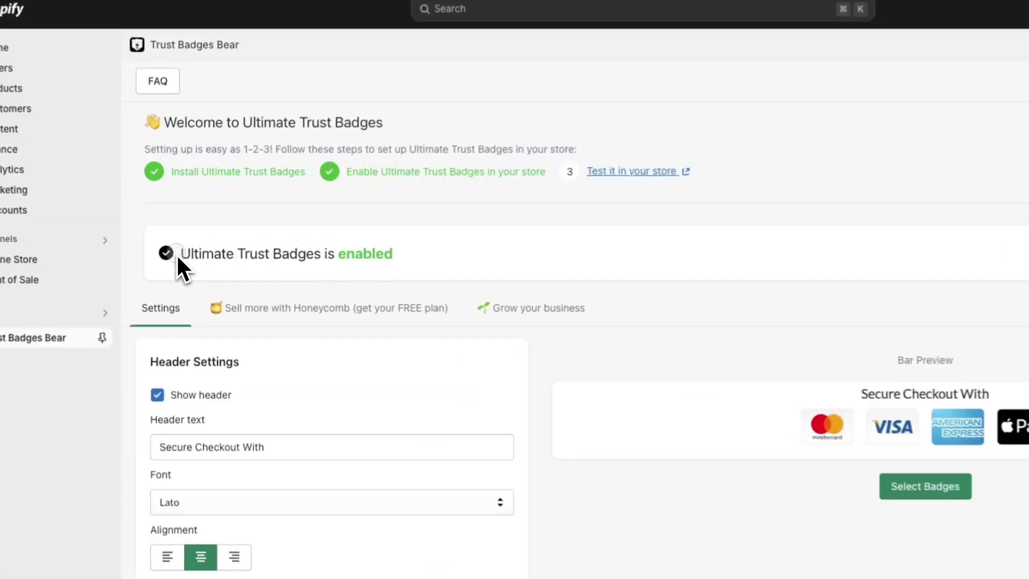
left_click_drag(178, 257, 415, 281)
left_click(393, 289)
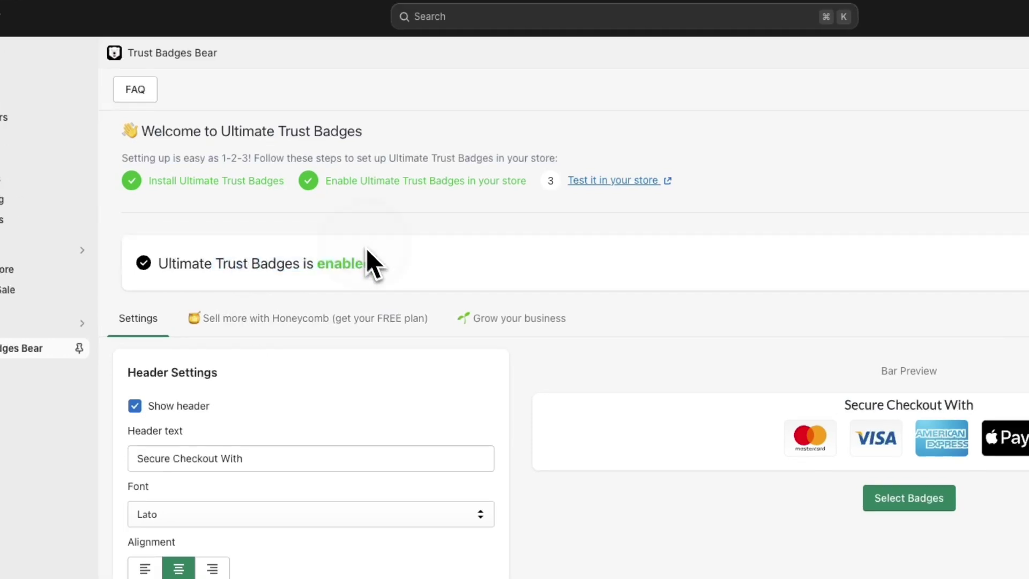
left_click_drag(392, 253, 329, 281)
left_click(322, 283)
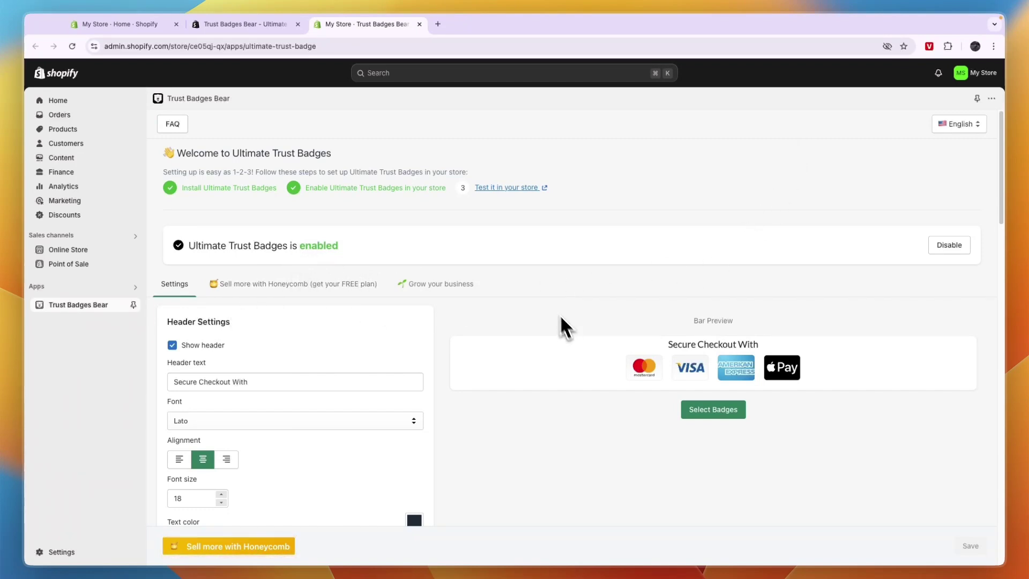
scroll(318, 295, "down", 3)
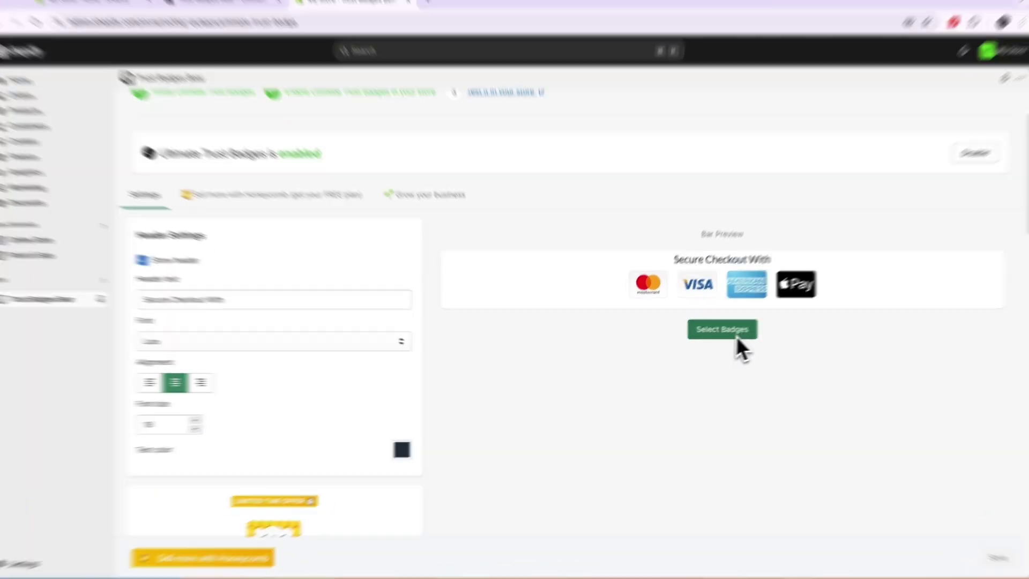
Browse the badge picker, briefly adding then removing the Free Shipping badge.
left_click(722, 329)
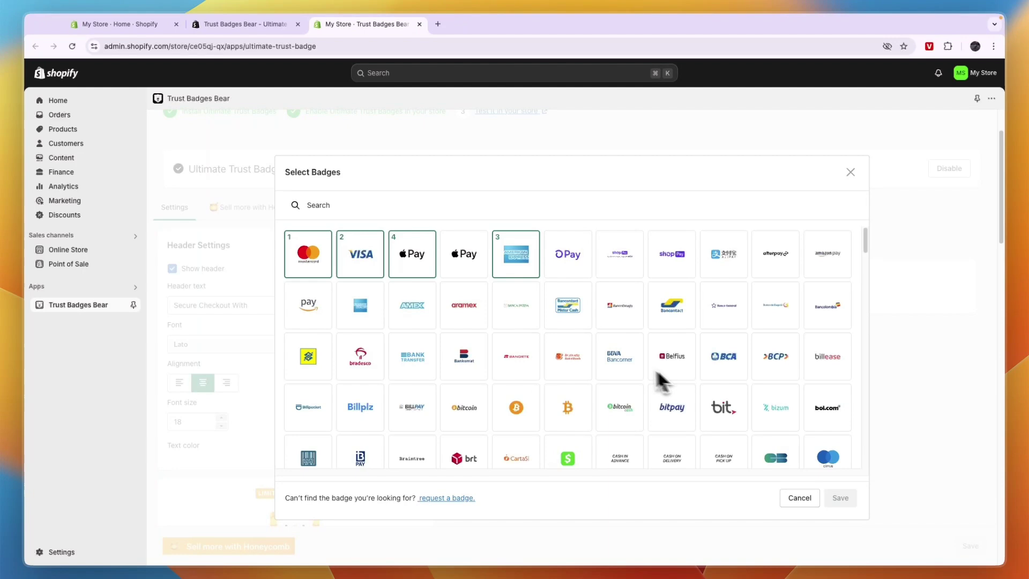
scroll(676, 385, "down", 10)
scroll(664, 368, "down", 10)
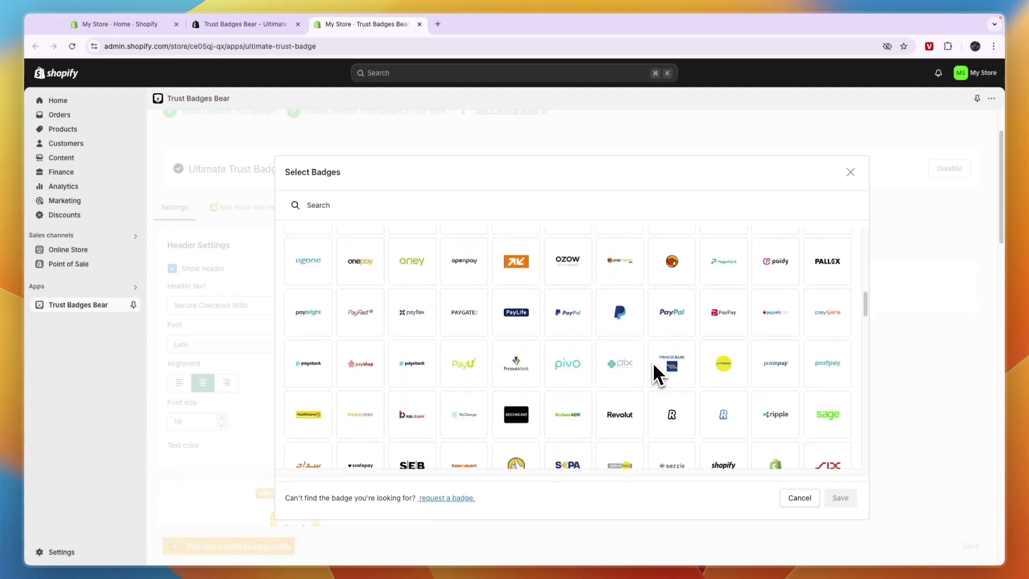
scroll(655, 375, "down", 10)
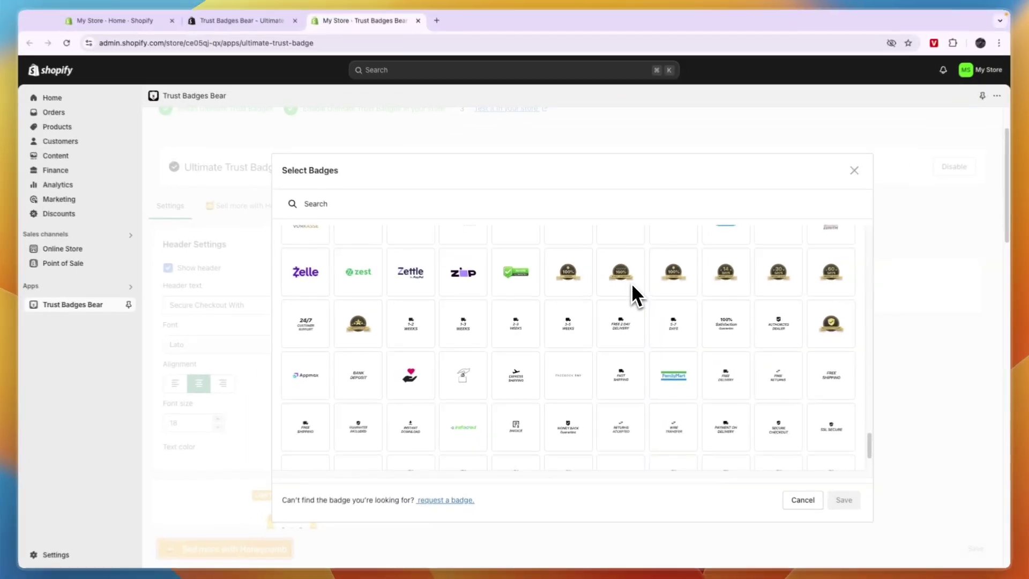
scroll(643, 284, "down", 3)
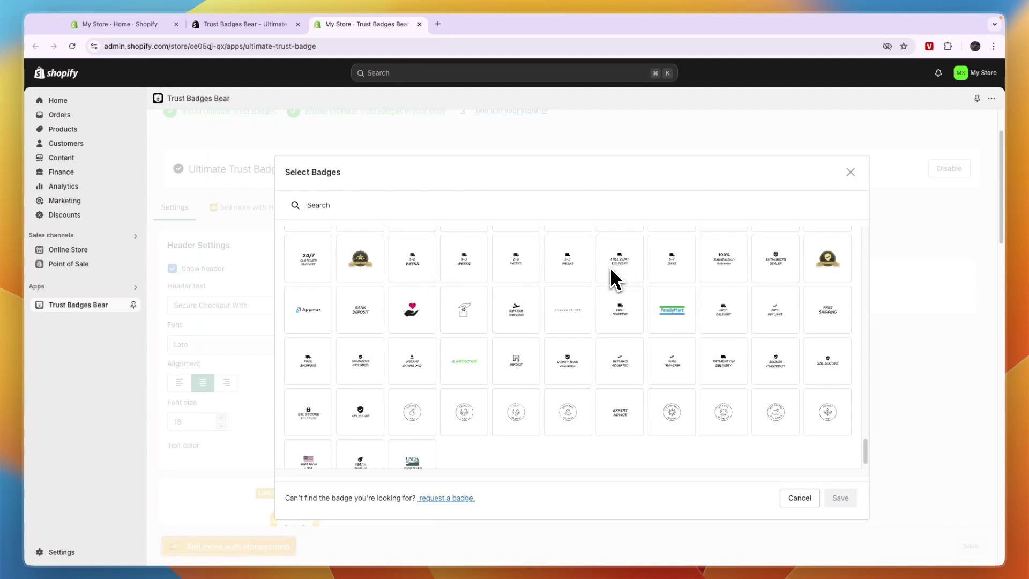
scroll(750, 346, "down", 1)
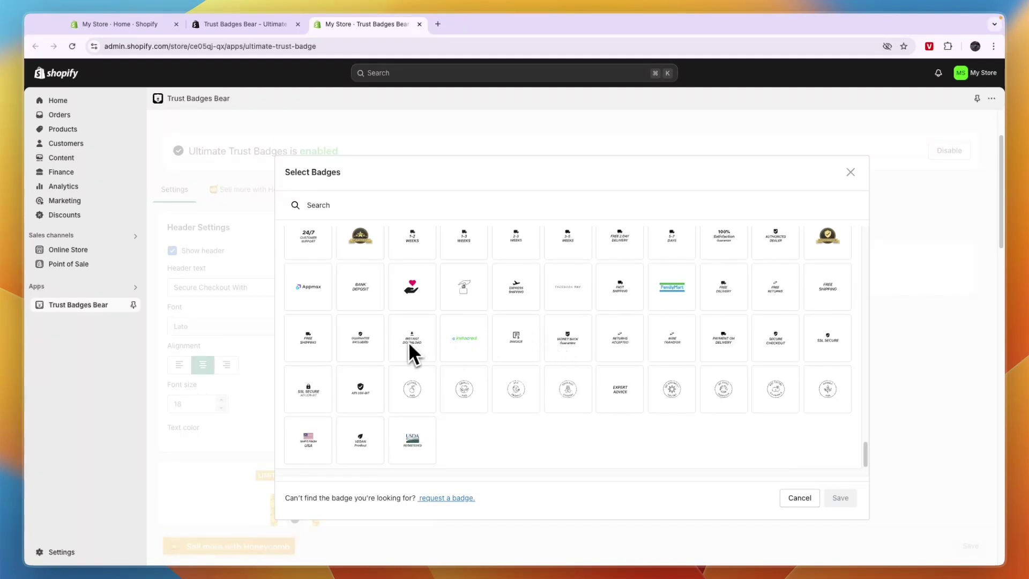
left_click(310, 351)
left_click(320, 338)
Replace American Express with Afterpay and save the badge selection.
scroll(455, 402, "up", 5)
scroll(456, 398, "up", 1)
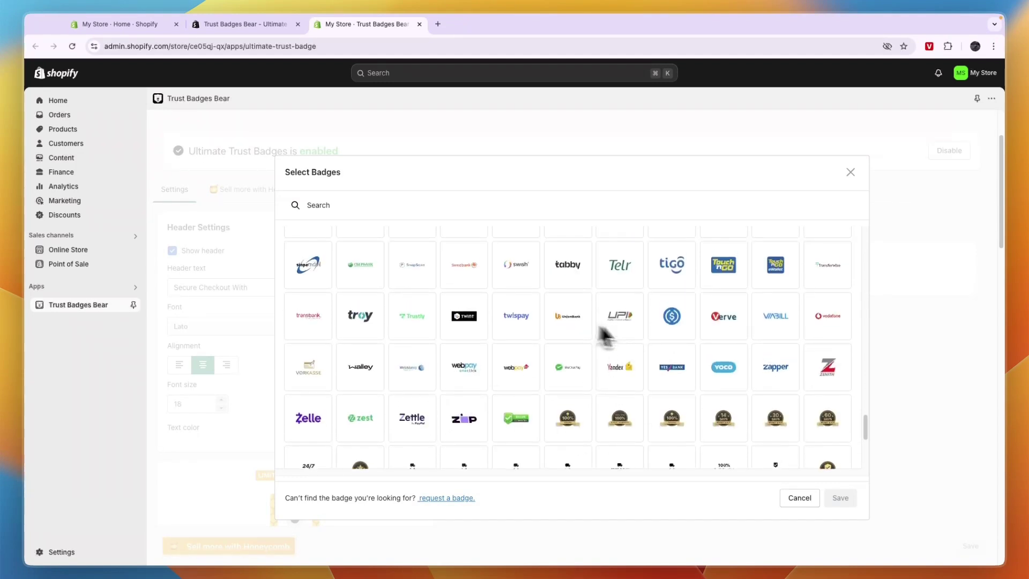
scroll(670, 333, "up", 10)
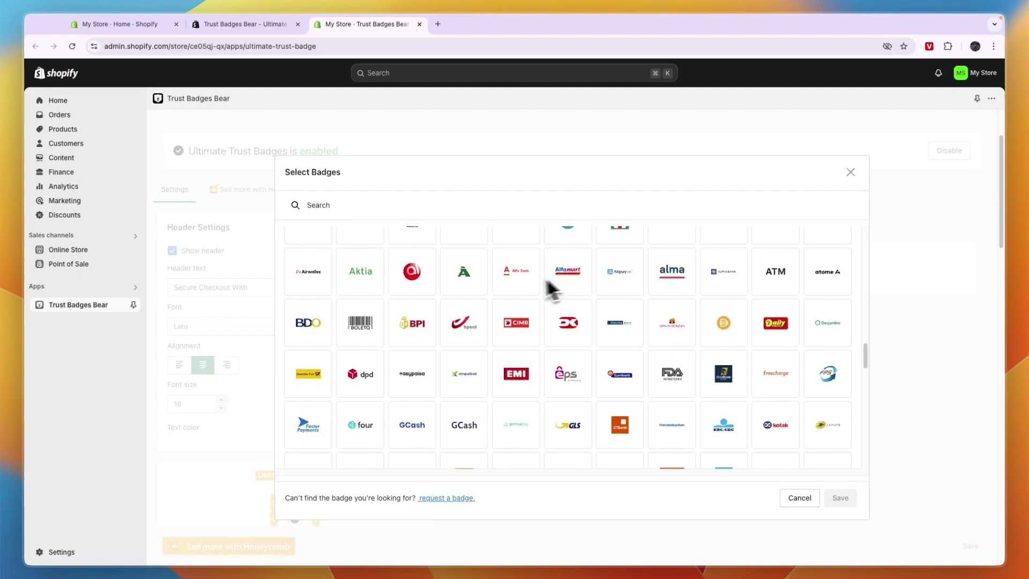
scroll(382, 280, "up", 15)
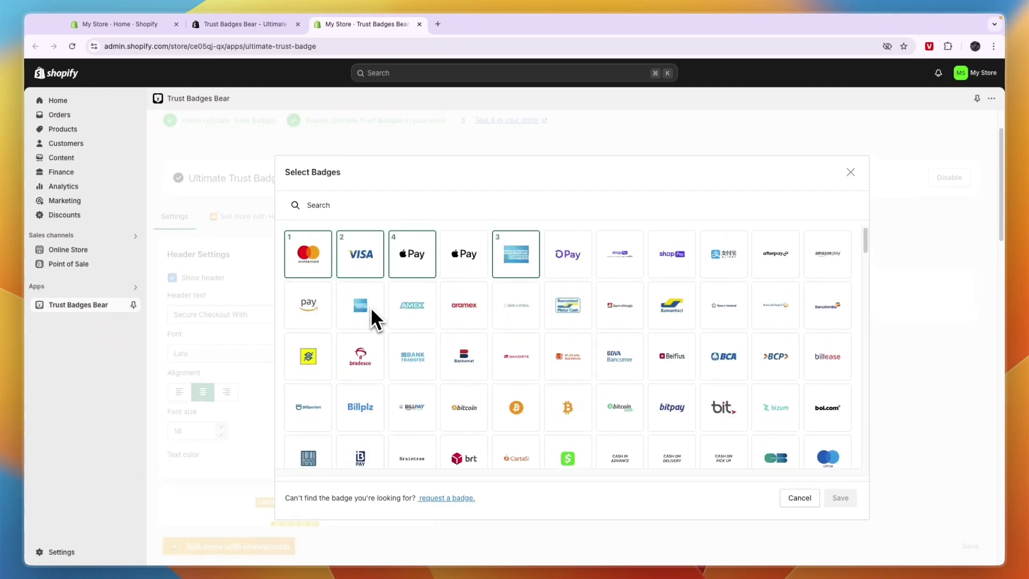
left_click(520, 252)
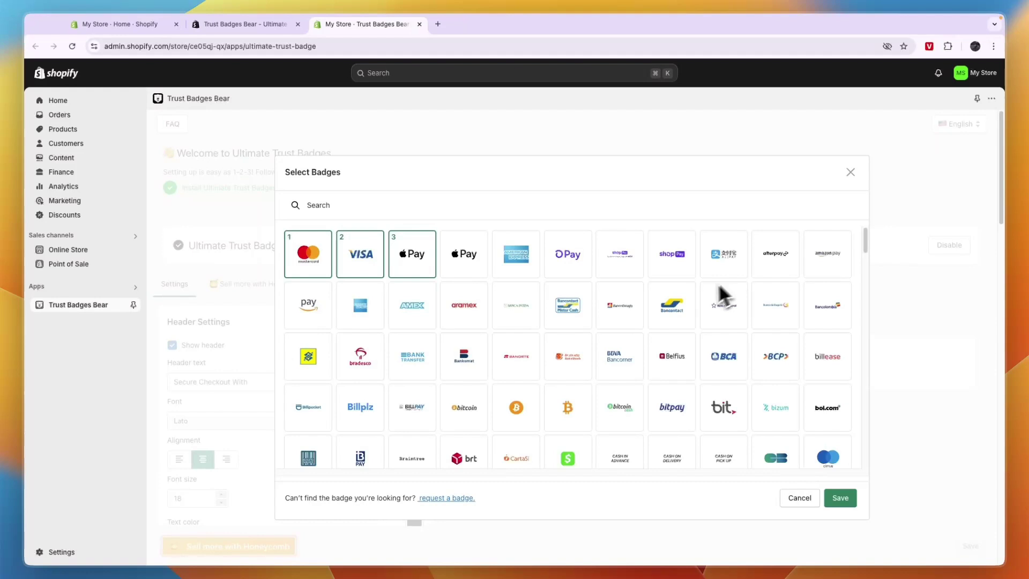
left_click(780, 263)
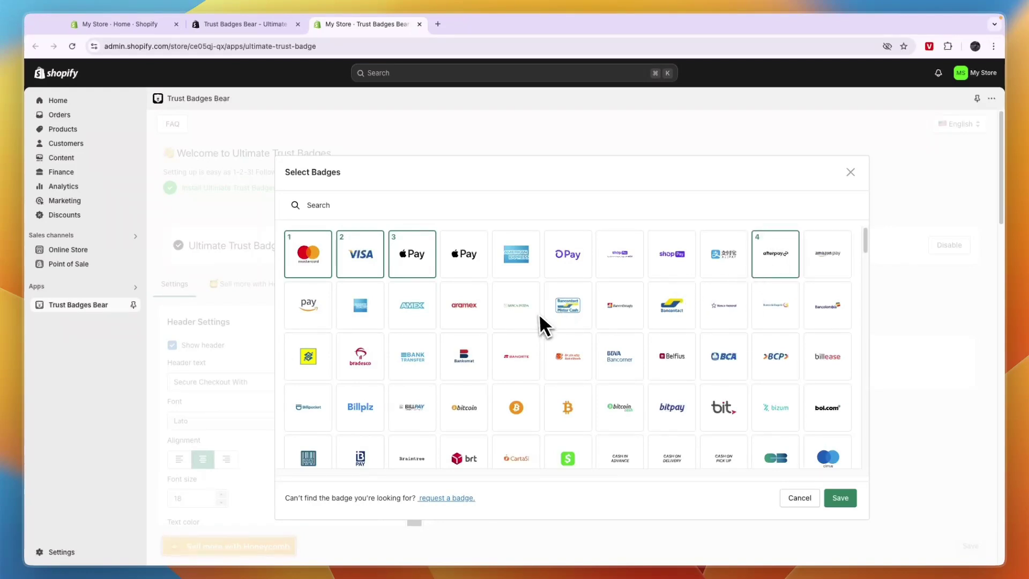
left_click(849, 499)
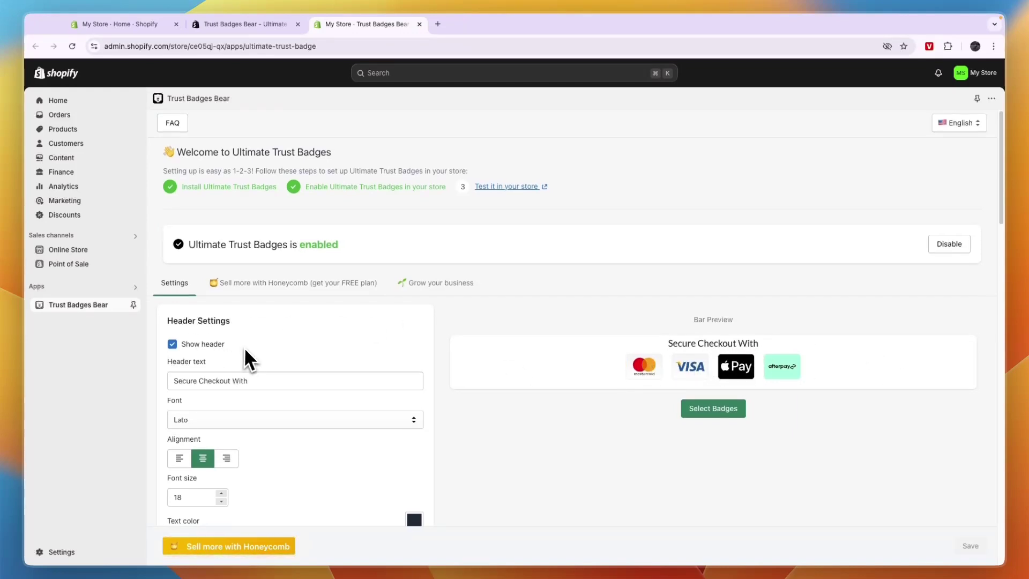
Keep the Secure Checkout With header centred and raise its font size to 20.
scroll(241, 370, "down", 1)
scroll(242, 369, "down", 3)
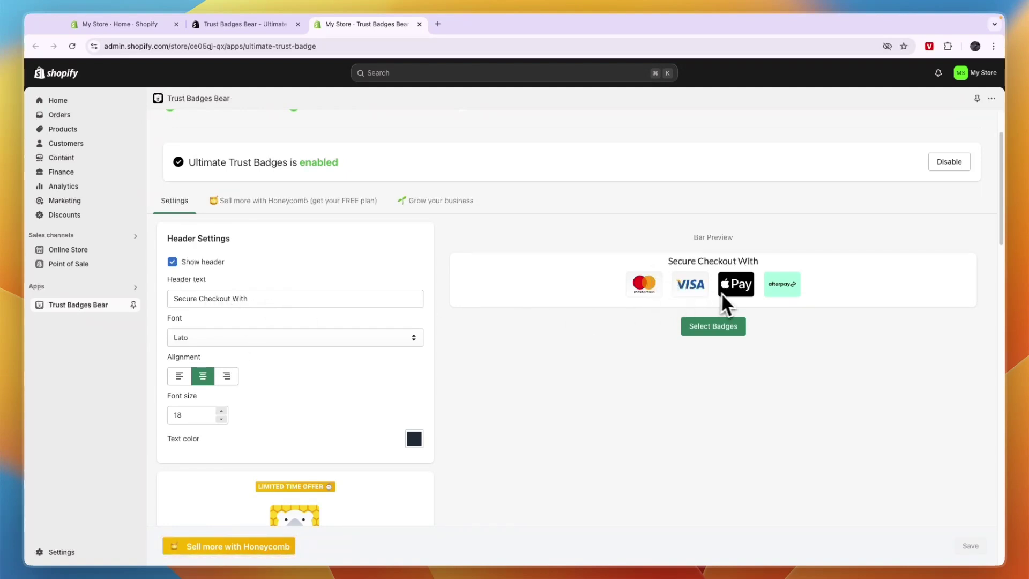
left_click_drag(666, 261, 765, 270)
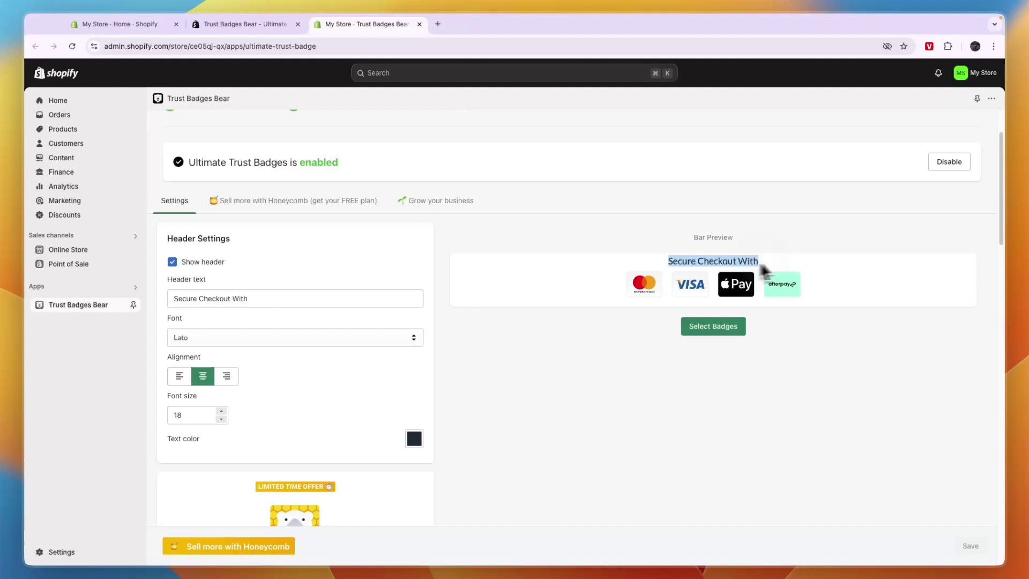
left_click(180, 375)
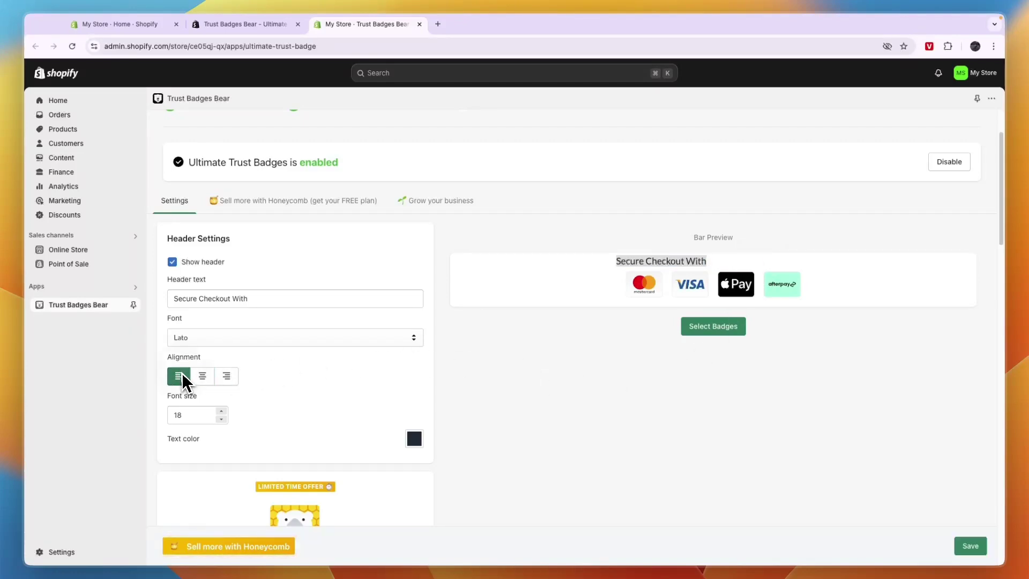
left_click(203, 376)
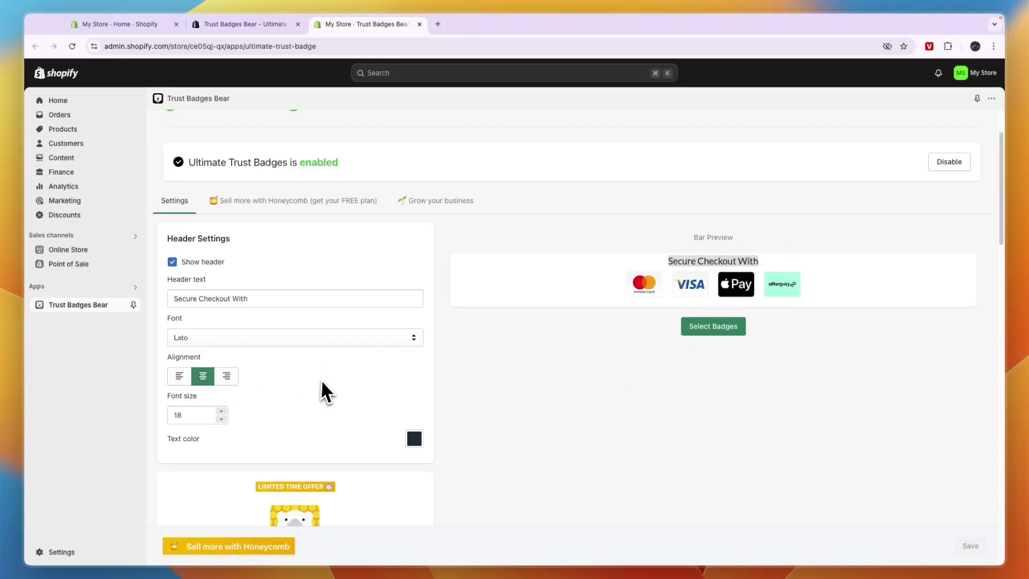
left_click(224, 410)
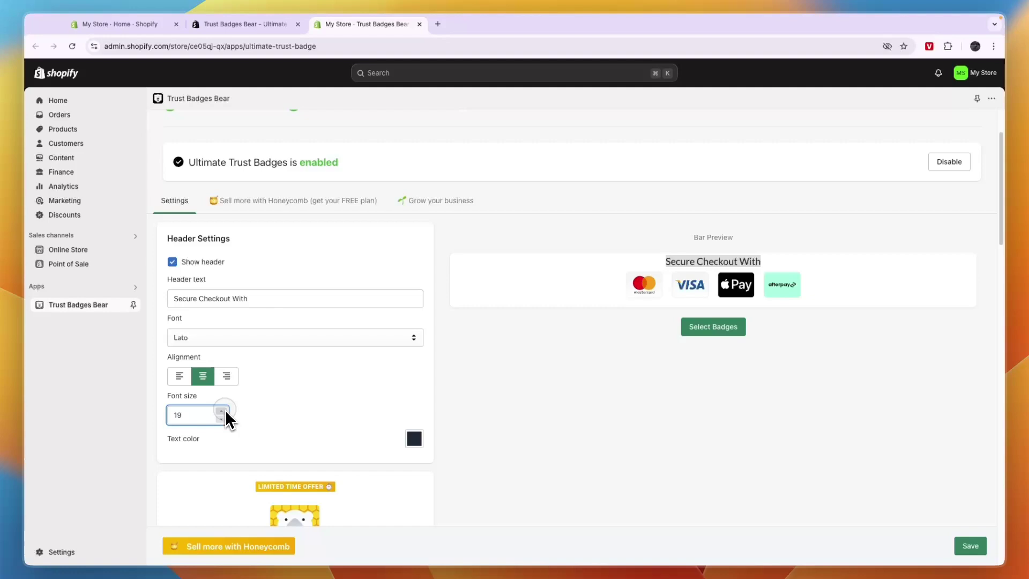
left_click(223, 411)
scroll(232, 407, "down", 6)
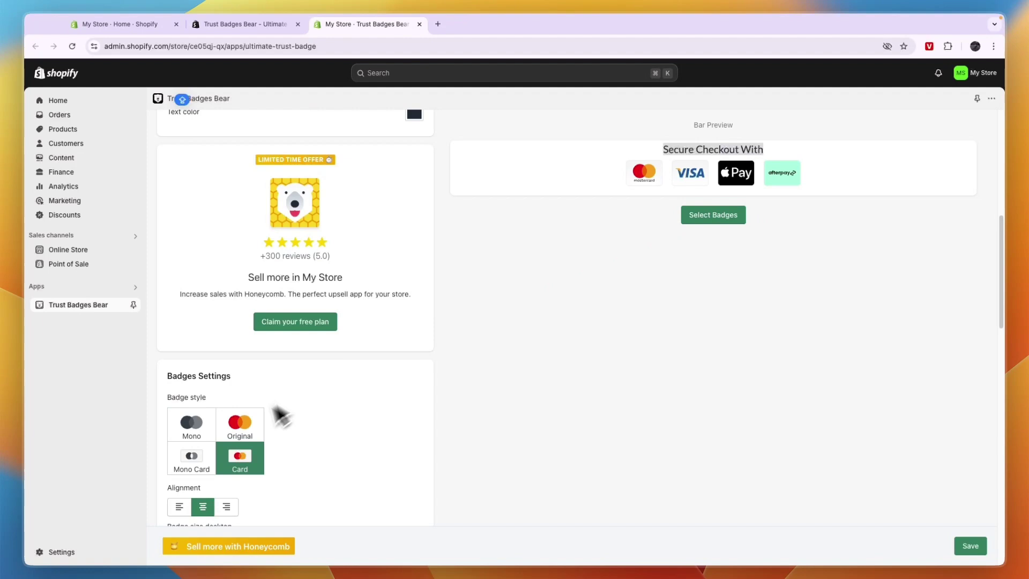
left_click(242, 428)
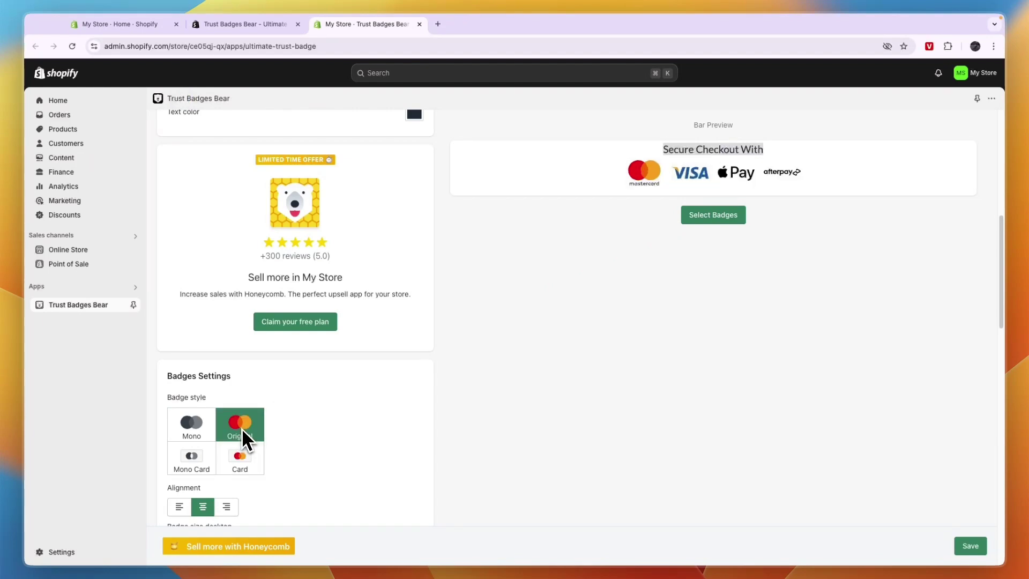
left_click(199, 458)
left_click(194, 428)
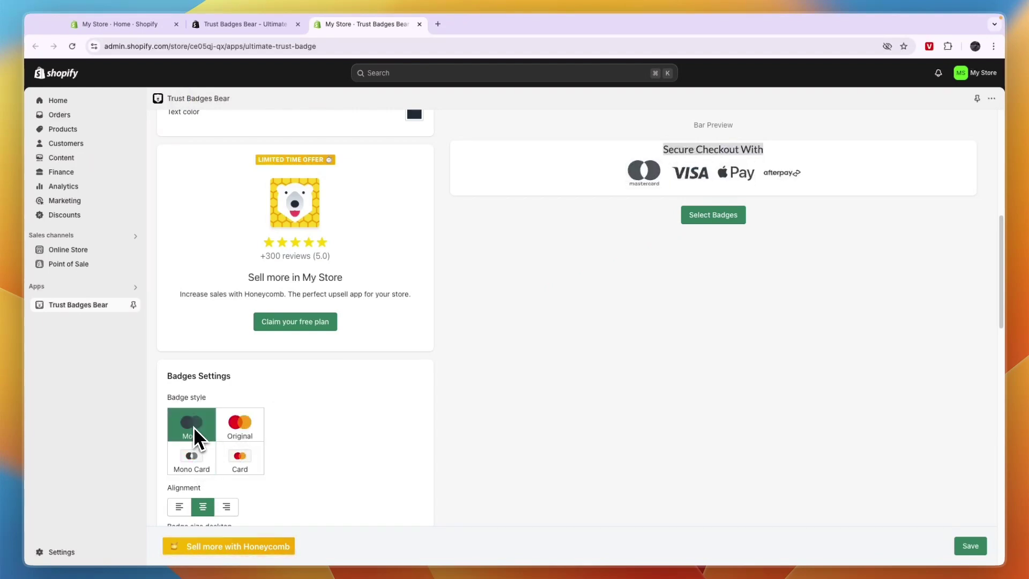
scroll(225, 408, "down", 2)
left_click(246, 381)
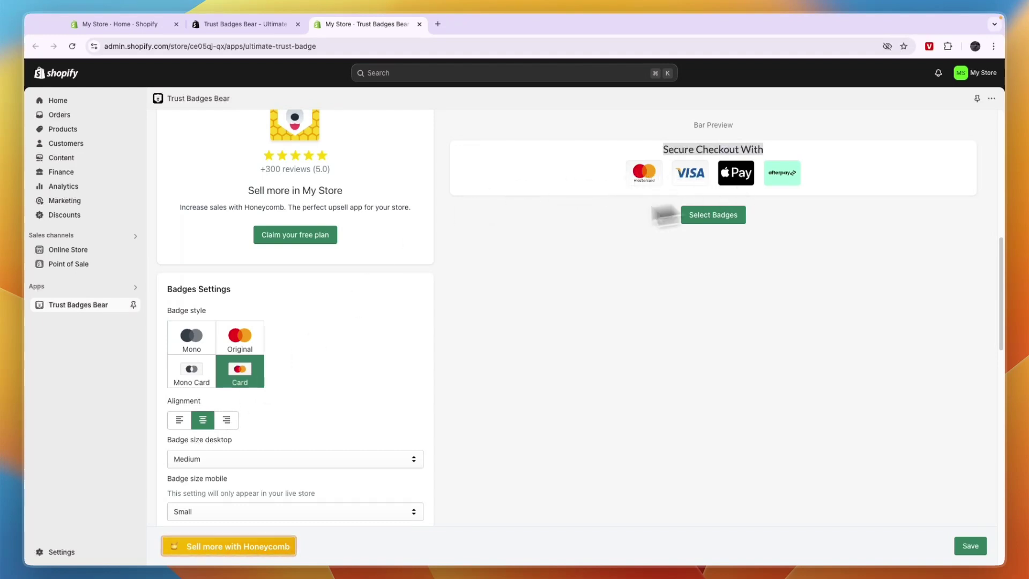
scroll(202, 374, "down", 1)
left_click(199, 353)
scroll(199, 350, "down", 1)
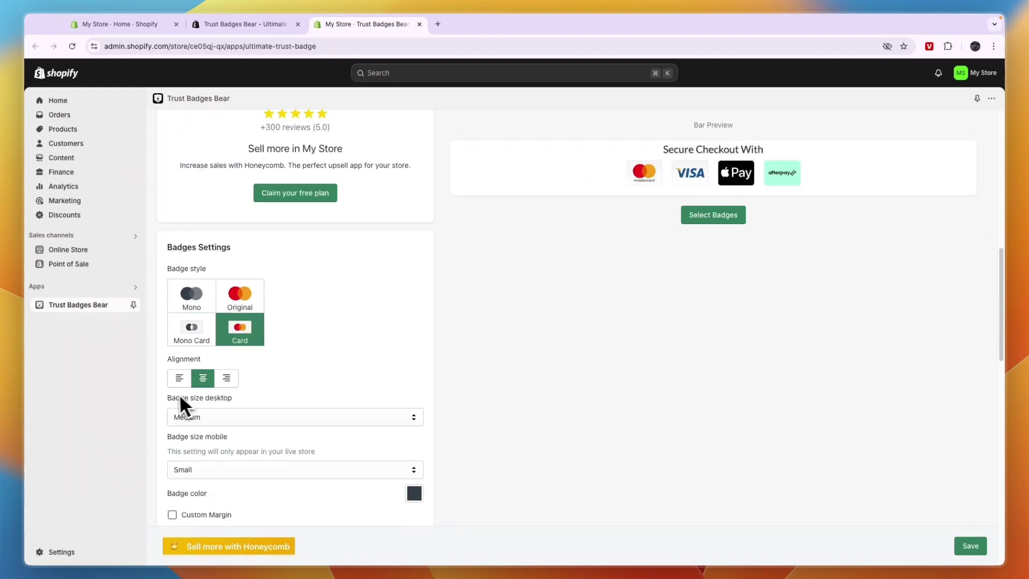
left_click_drag(167, 400, 229, 403)
left_click(216, 419)
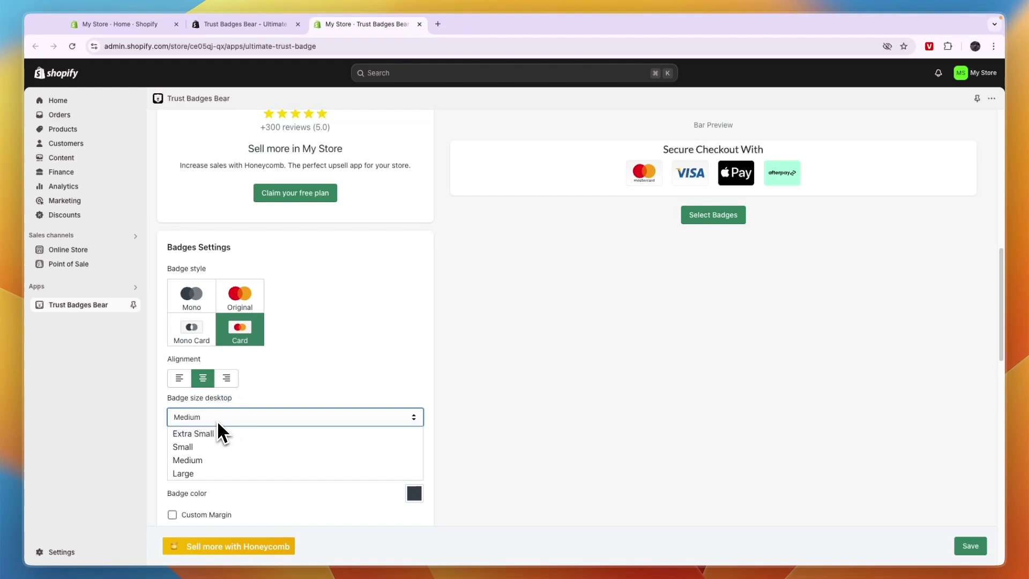
left_click(203, 471)
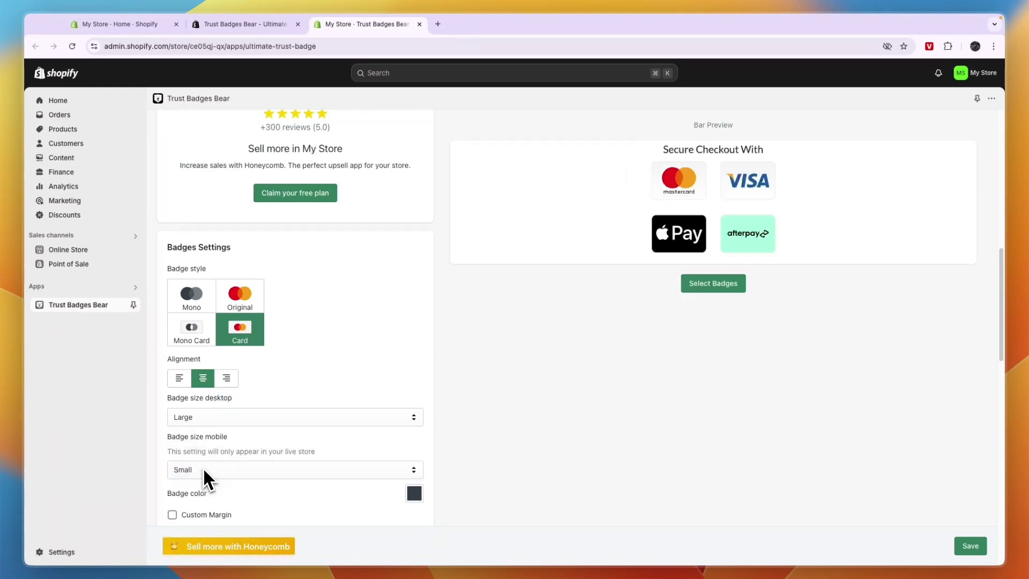
left_click(197, 421)
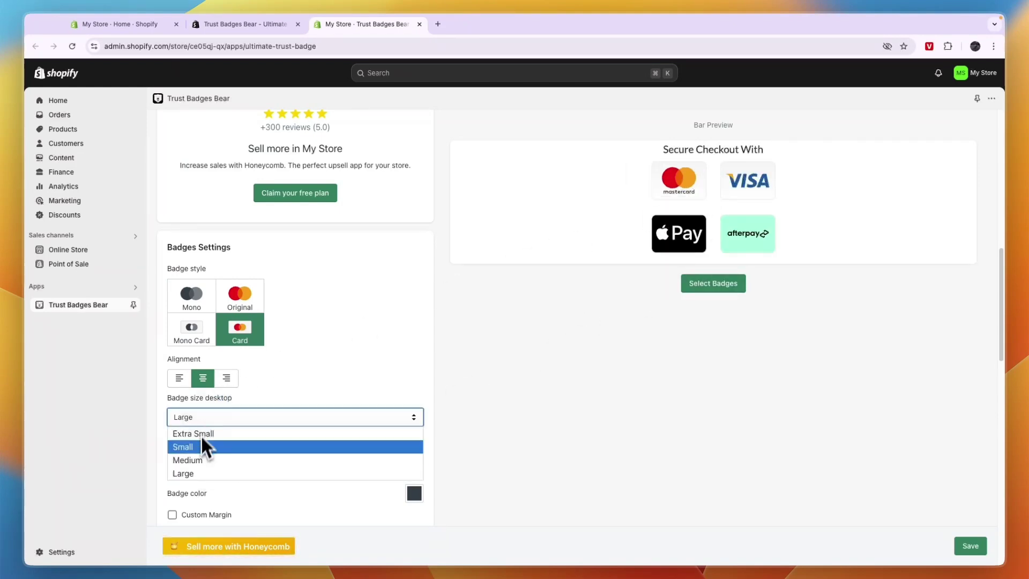
left_click(199, 456)
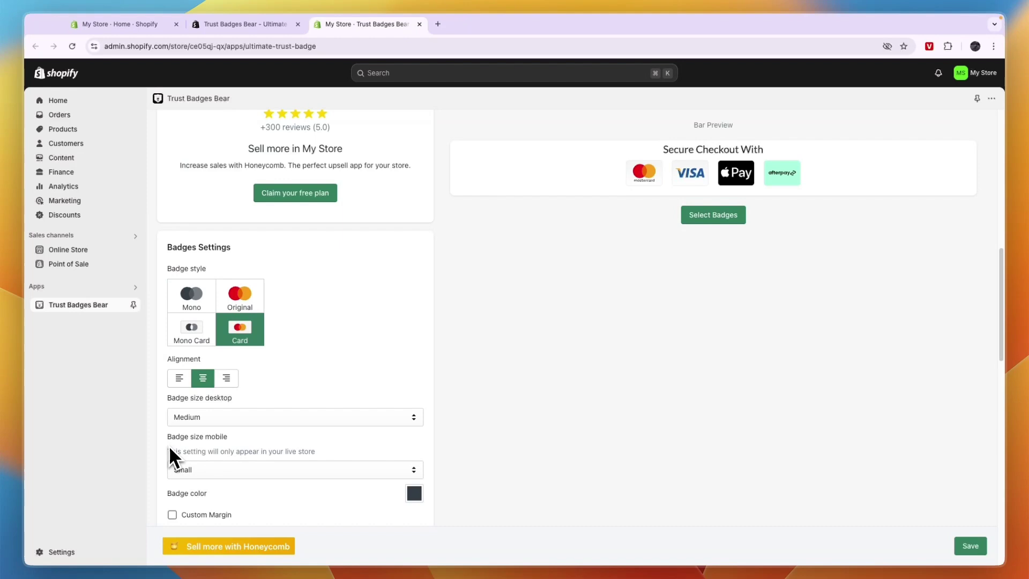
left_click(182, 471)
left_click(191, 488)
left_click(199, 470)
scroll(196, 485, "down", 1)
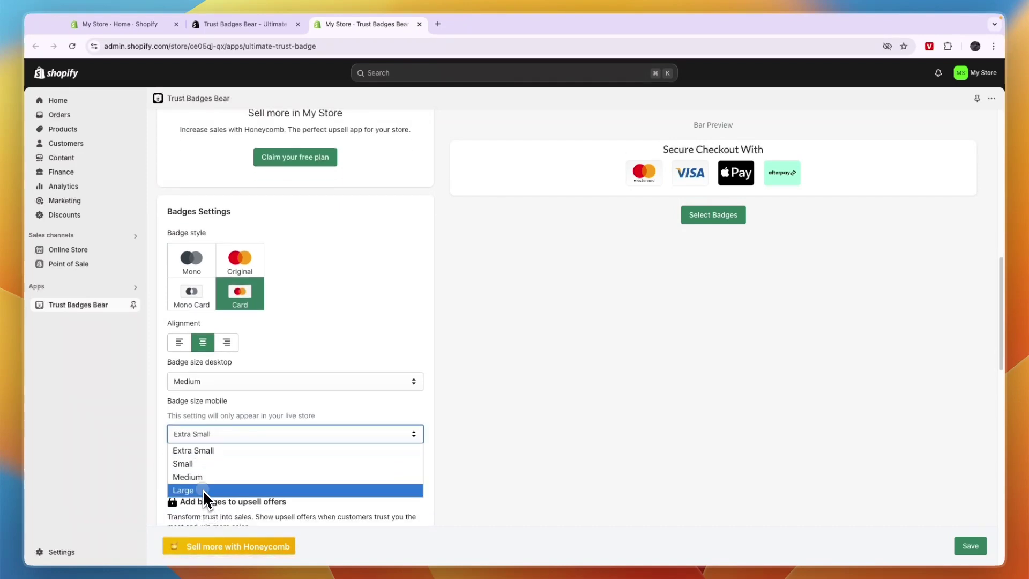
left_click(203, 490)
left_click(207, 433)
left_click(206, 464)
scroll(219, 438, "down", 2)
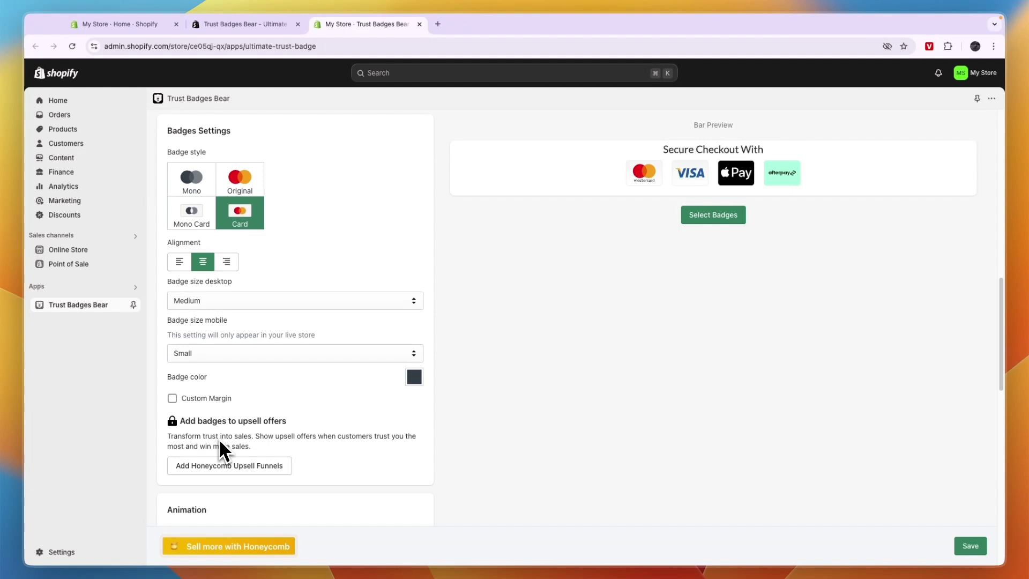
Set the badge colour to blue and try the Mono and Mono Card styles.
left_click(414, 365)
left_click_drag(501, 414, 506, 384)
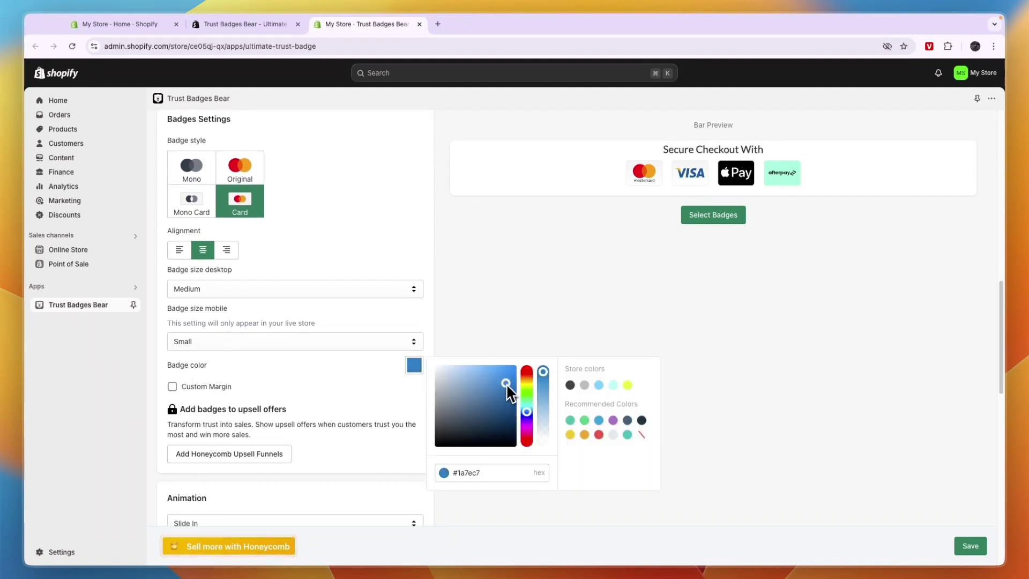
left_click(333, 237)
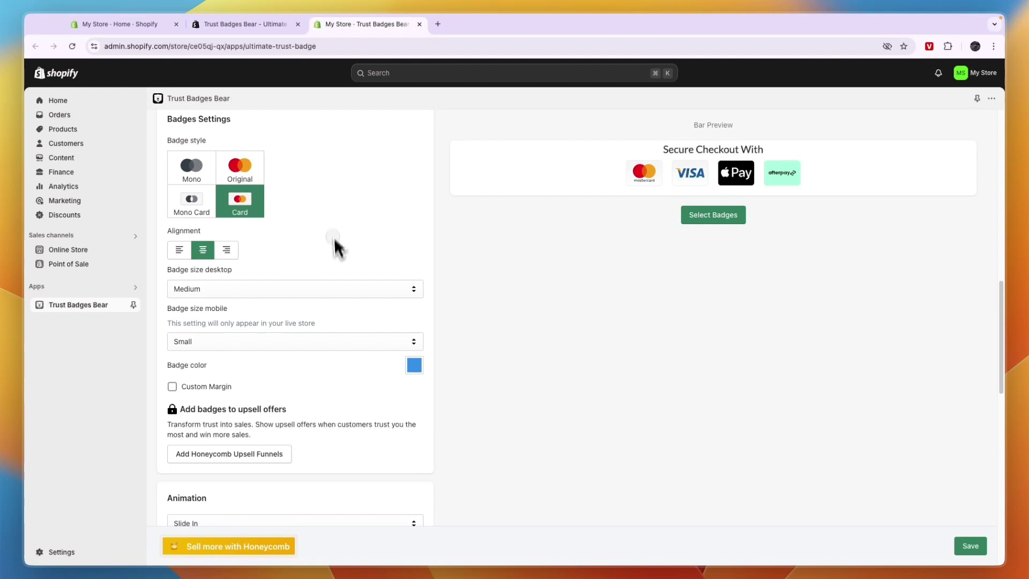
left_click(195, 196)
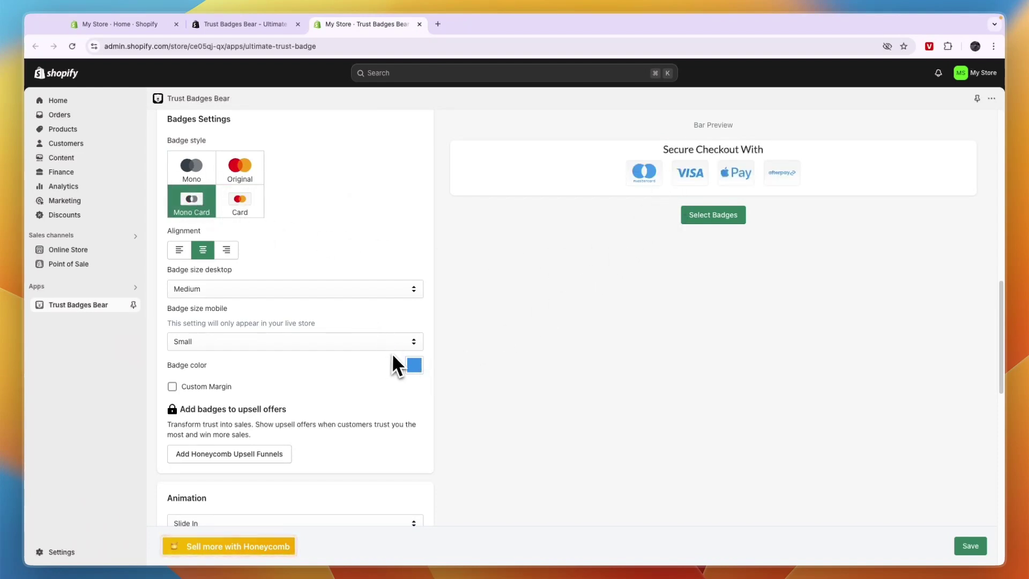
left_click(191, 176)
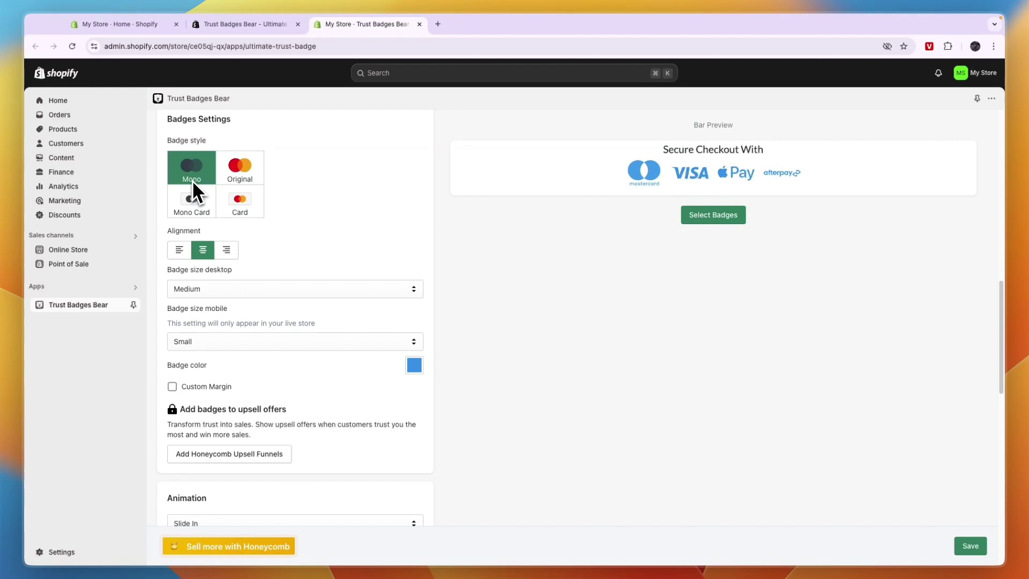
left_click(191, 200)
Try cyan and yellow-green, settle on the recommended blue, and restore the Card style.
left_click(420, 370)
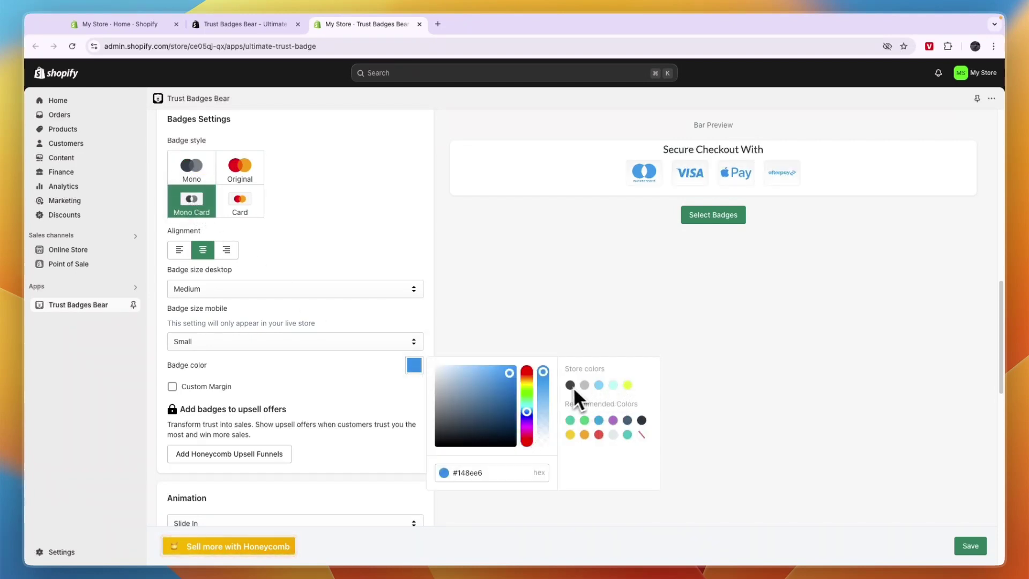
left_click(613, 384)
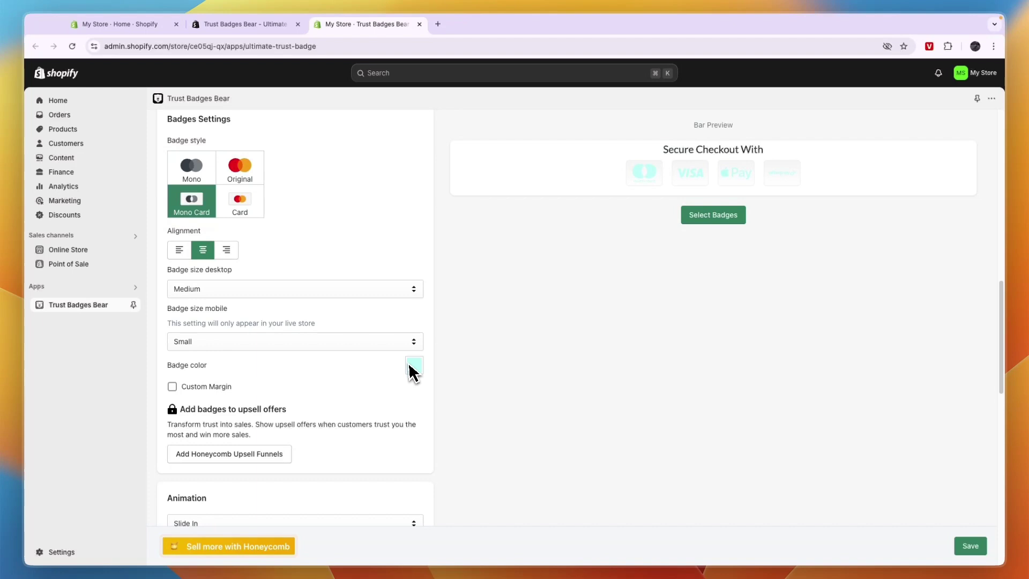
left_click(414, 365)
left_click(627, 385)
left_click(414, 368)
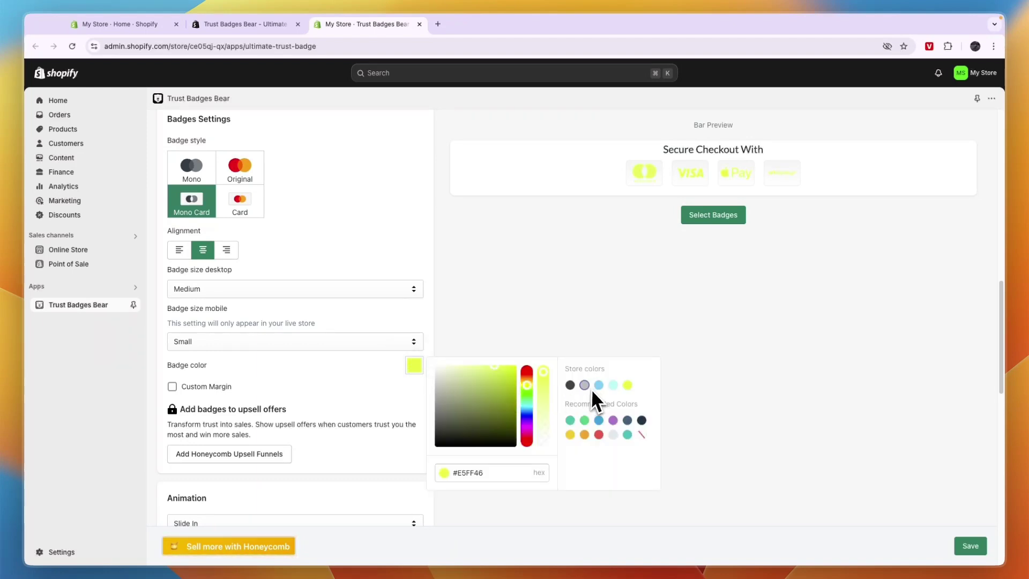
left_click(599, 421)
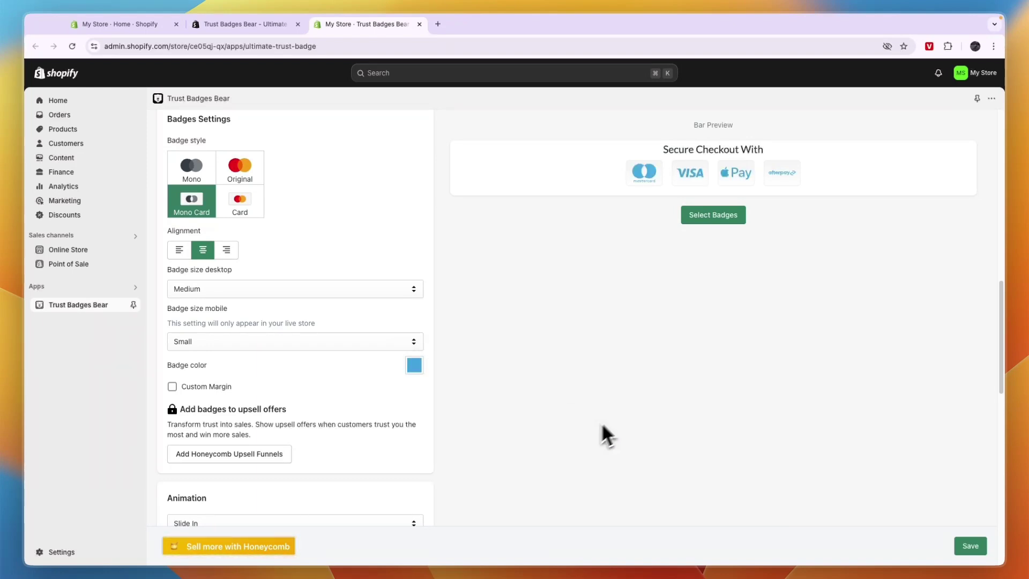
left_click(234, 208)
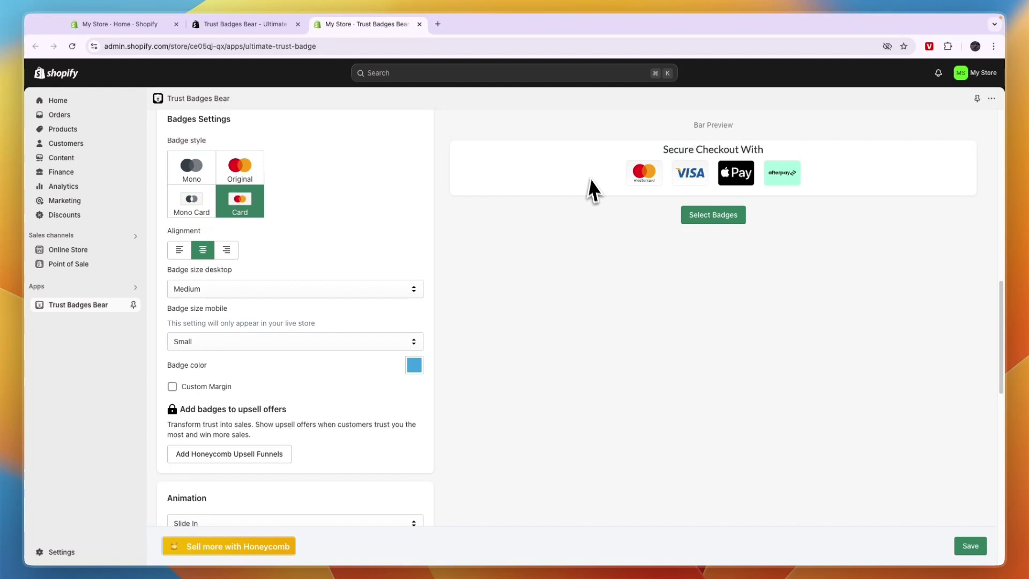
Switch the badge animation from Slide In to Pop and replay it on the preview.
scroll(255, 368, "down", 3)
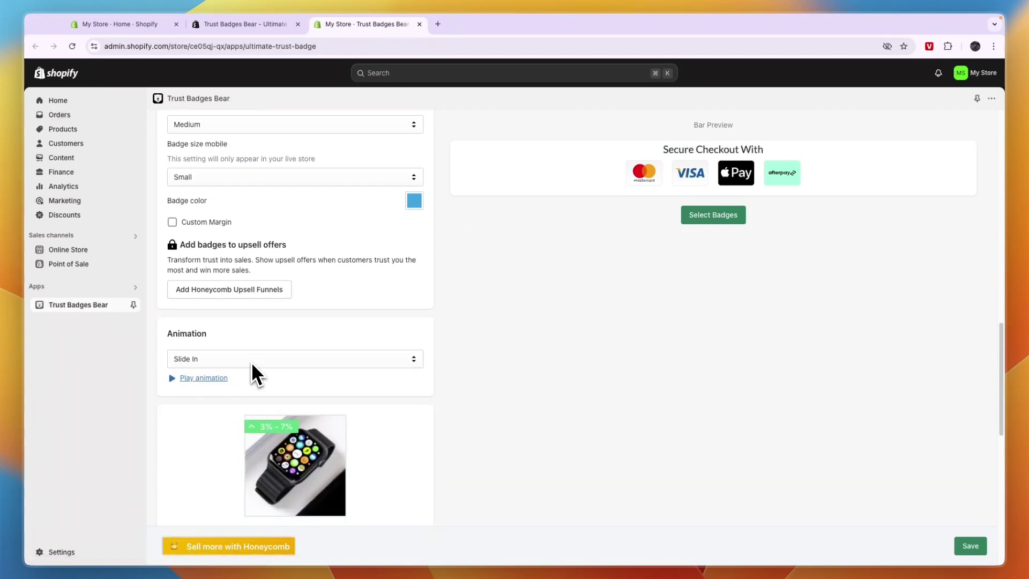
scroll(252, 370, "down", 1)
left_click(224, 292)
left_click(215, 307)
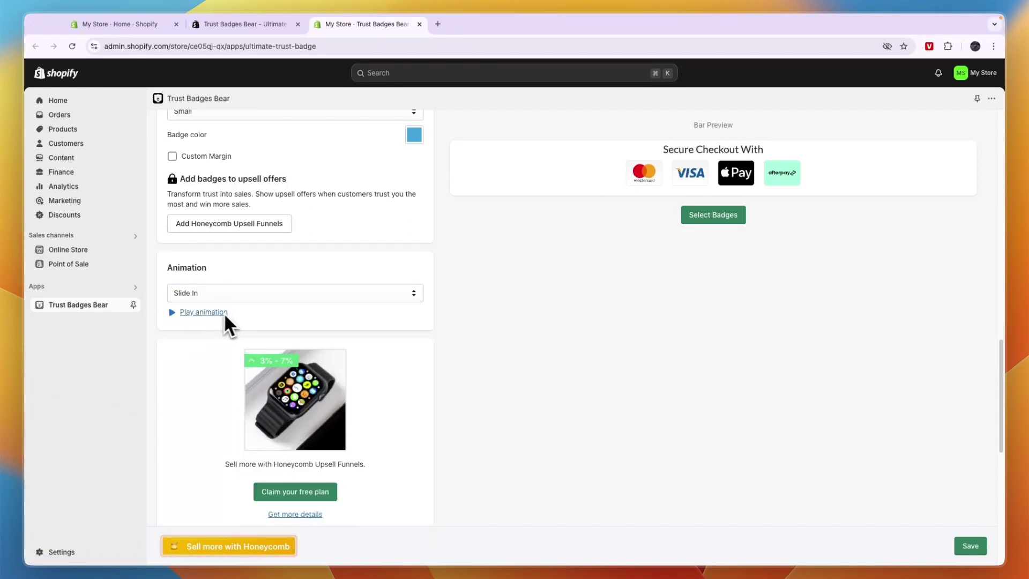
left_click(214, 298)
left_click(208, 320)
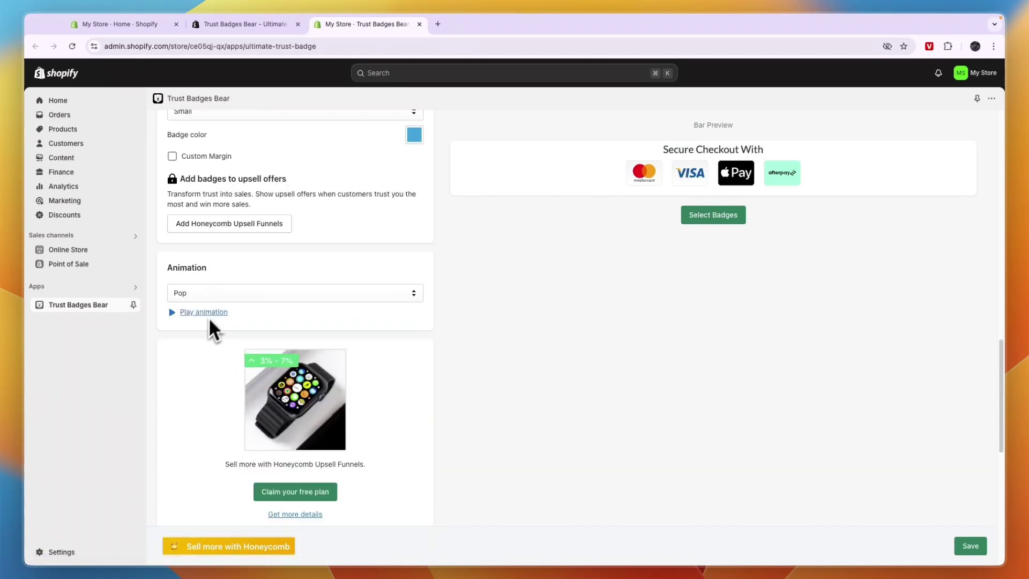
left_click(173, 312)
Preview the Swerve animation, then set the animation to None.
left_click(186, 297)
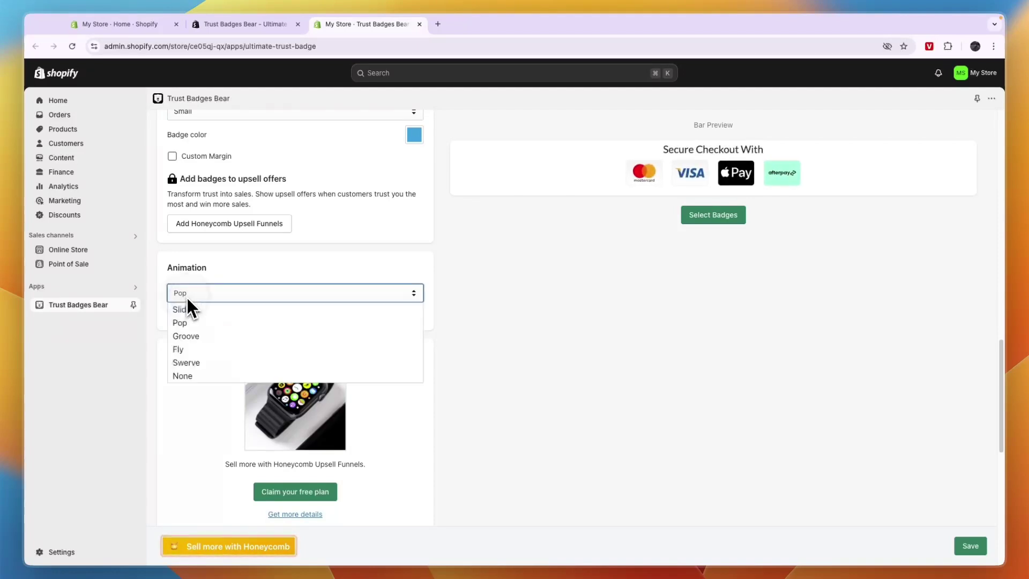
key("s")
key("Return")
left_click(171, 312)
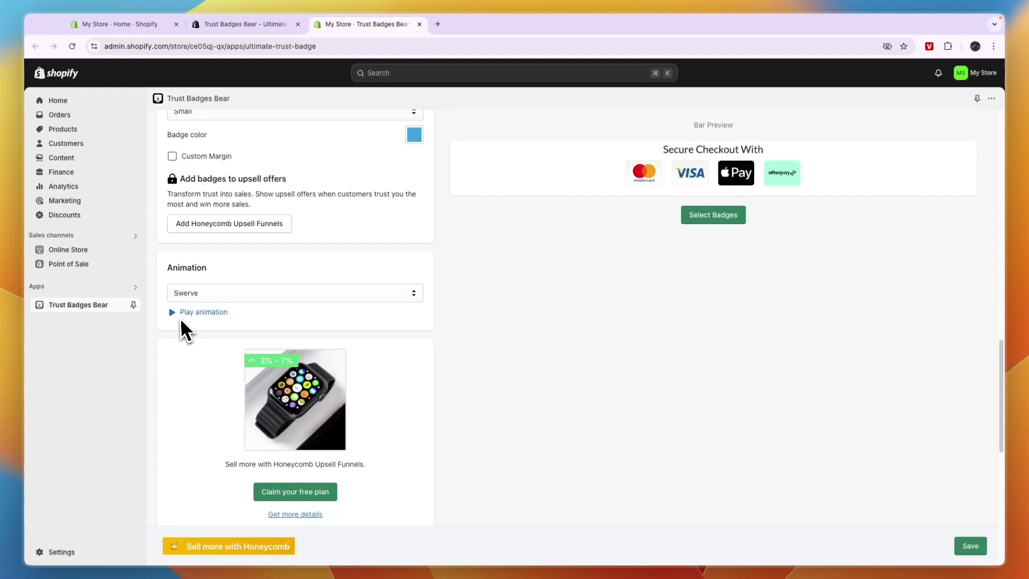
left_click(173, 315)
left_click(211, 299)
left_click(208, 375)
Check the Bar Placement settings and save the trust badge configuration.
scroll(199, 316, "down", 5)
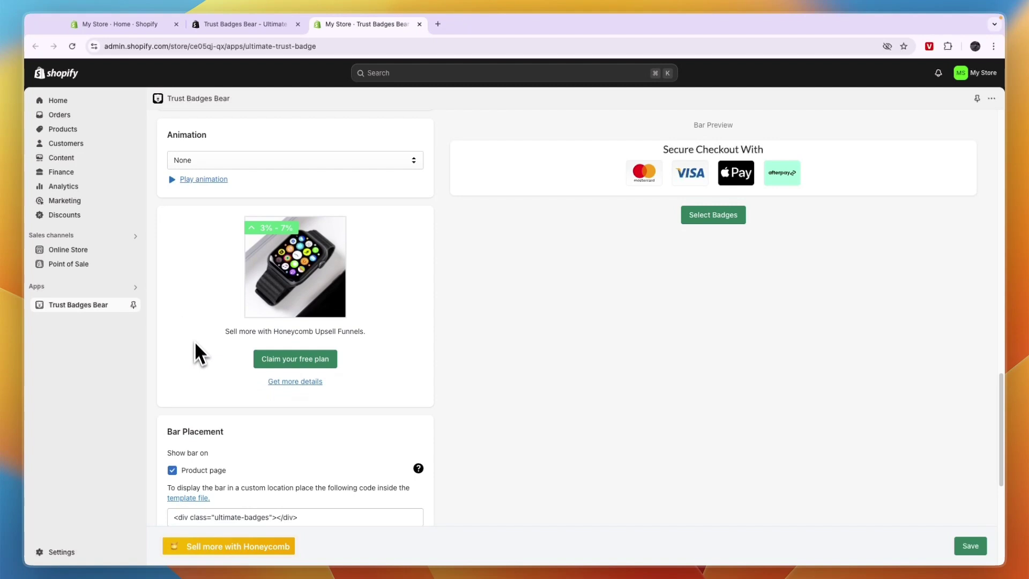
scroll(196, 345, "down", 5)
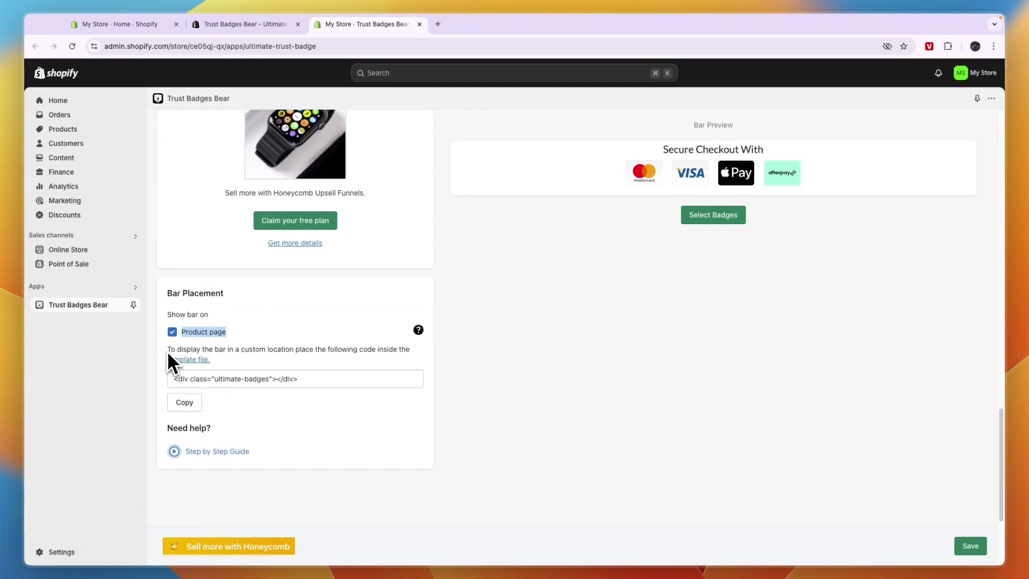
left_click_drag(167, 351, 172, 346)
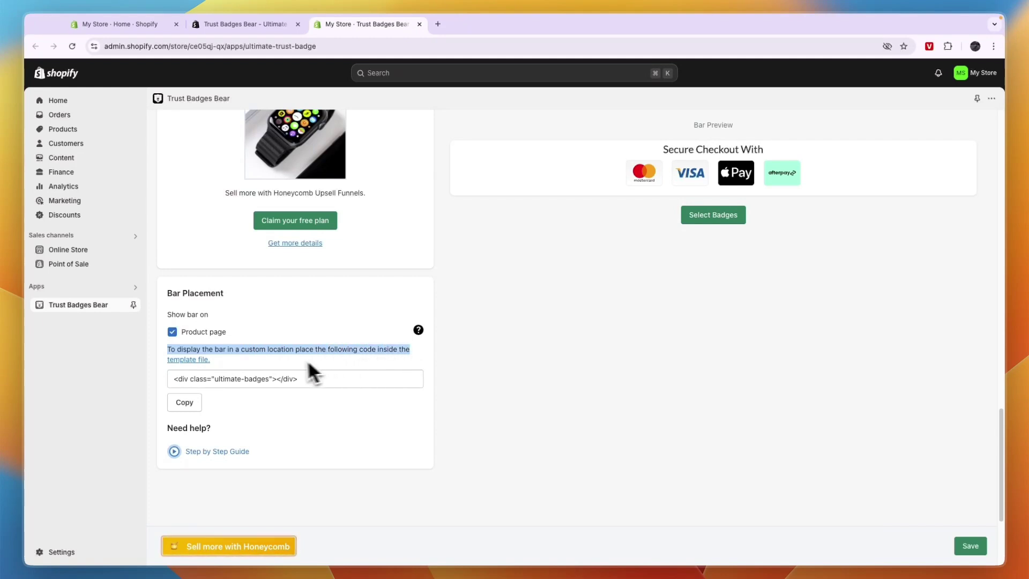
left_click(327, 348)
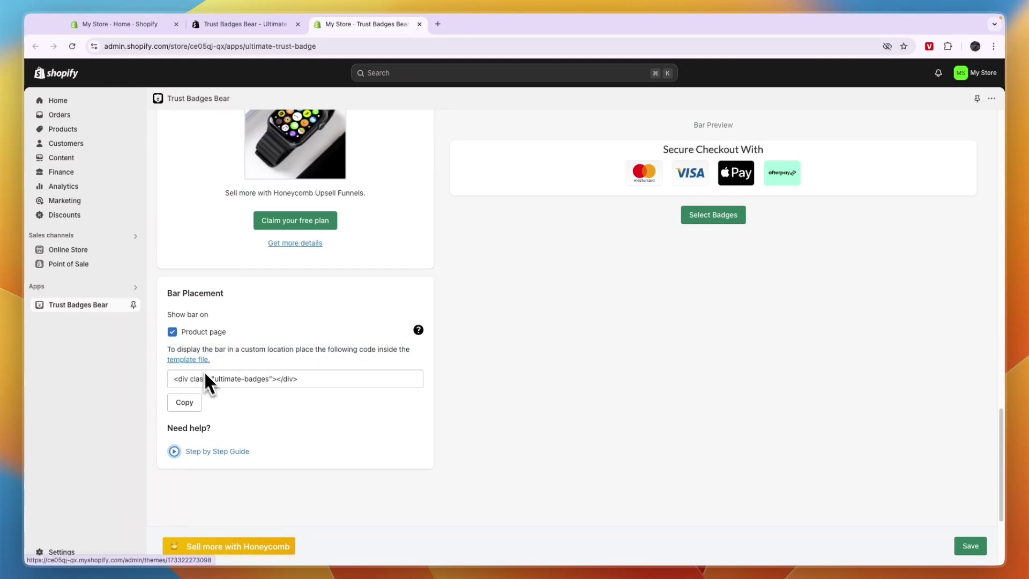
scroll(300, 390, "up", 15)
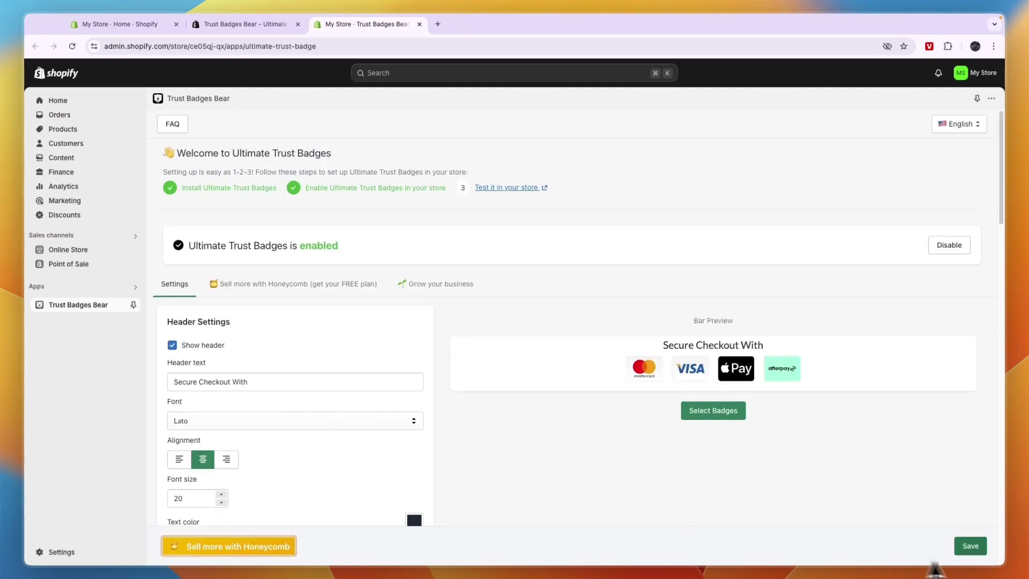
left_click(970, 546)
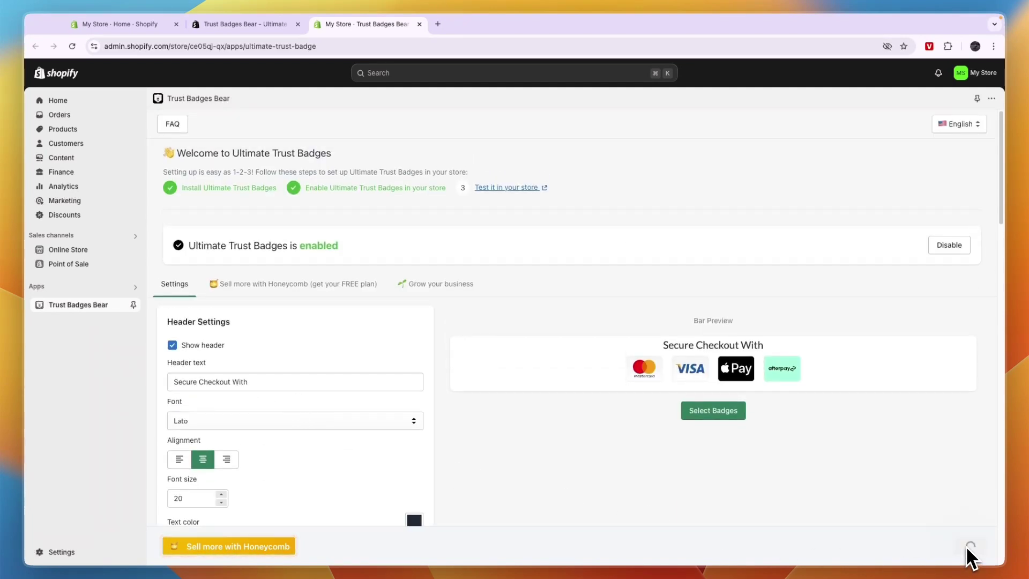
Check the badge bar on the live storefront product page, then return to the product preview.
left_click(506, 187)
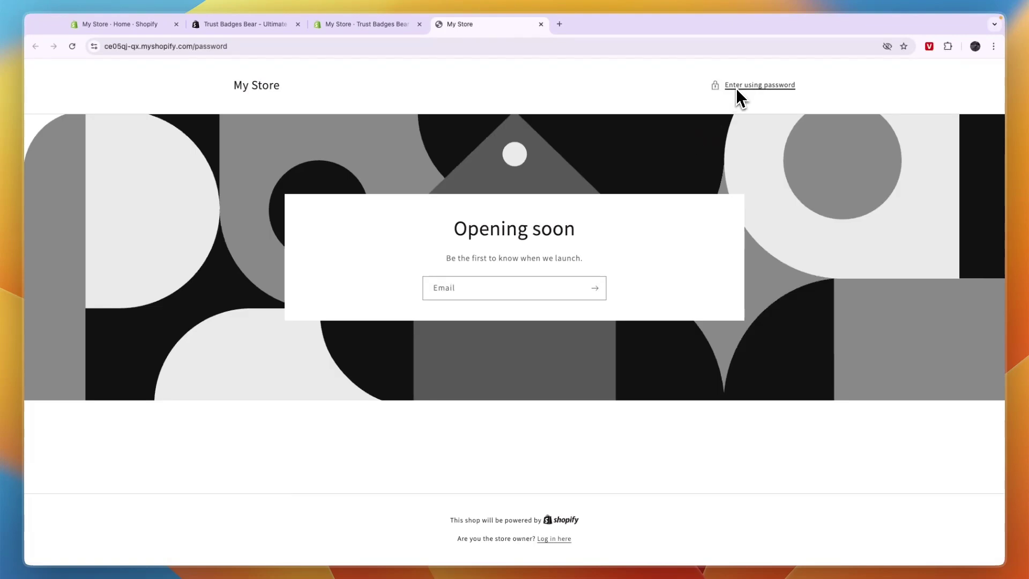
left_click(735, 86)
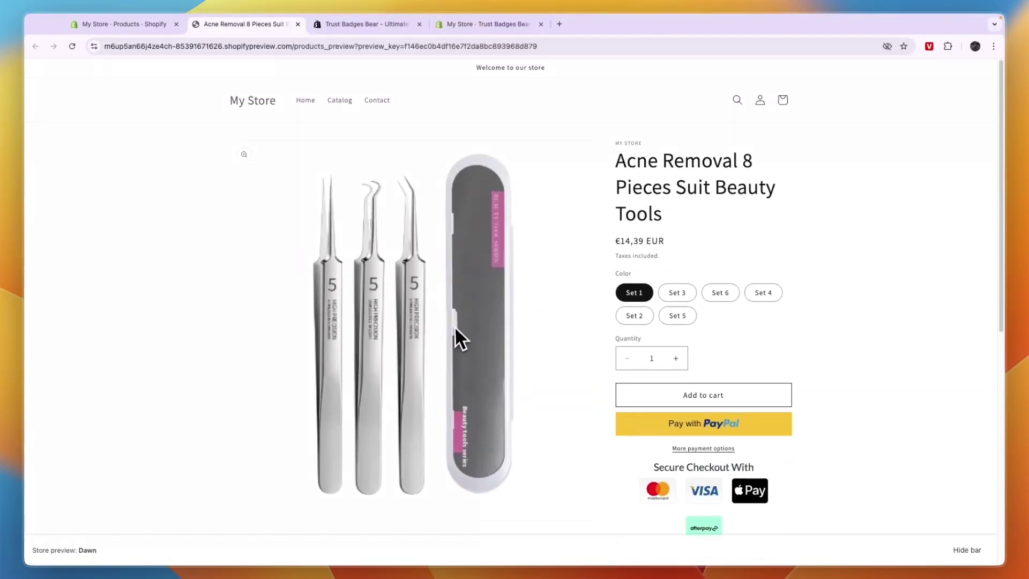
scroll(524, 332, "down", 3)
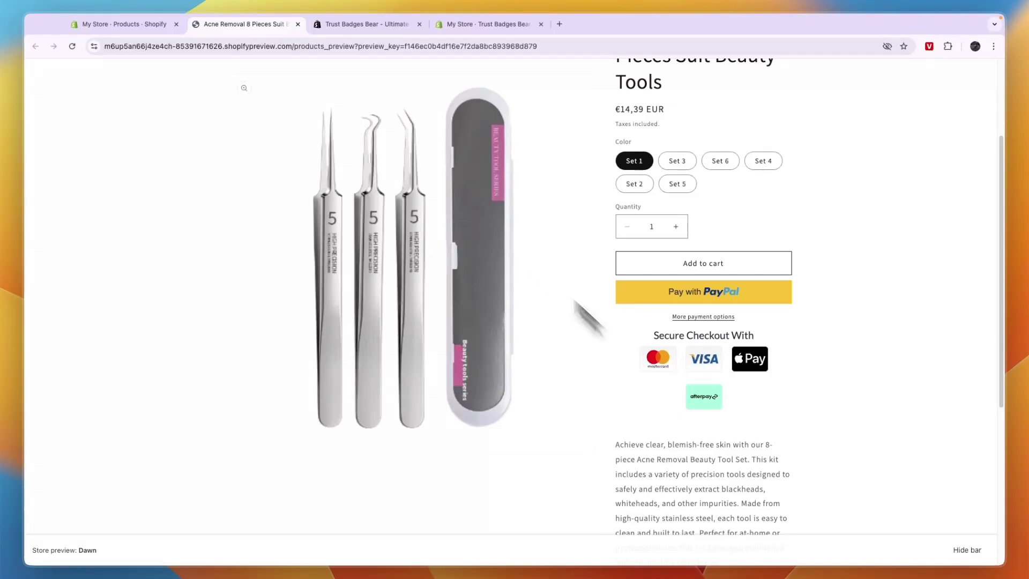
left_click(142, 26)
left_click(284, 26)
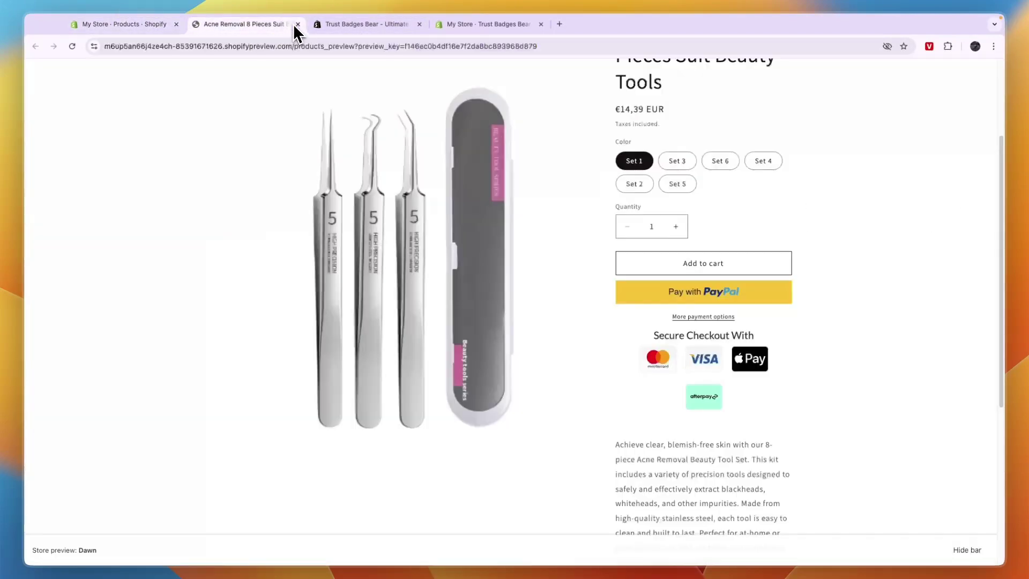
In Trust Badges Bear, set the desktop badge size to Small and save.
left_click(297, 25)
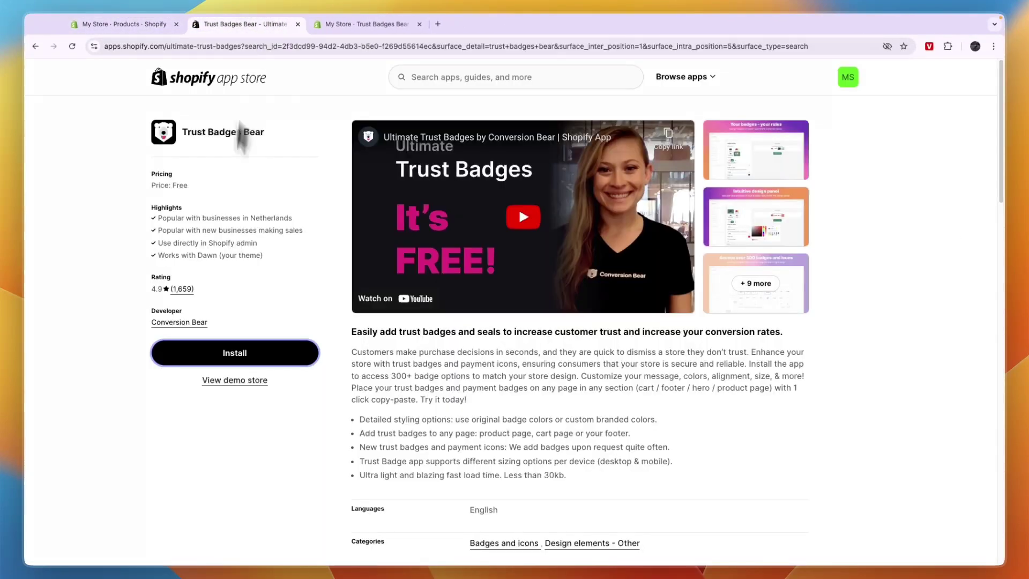
key("ctrl+shift+Tab")
left_click(62, 364)
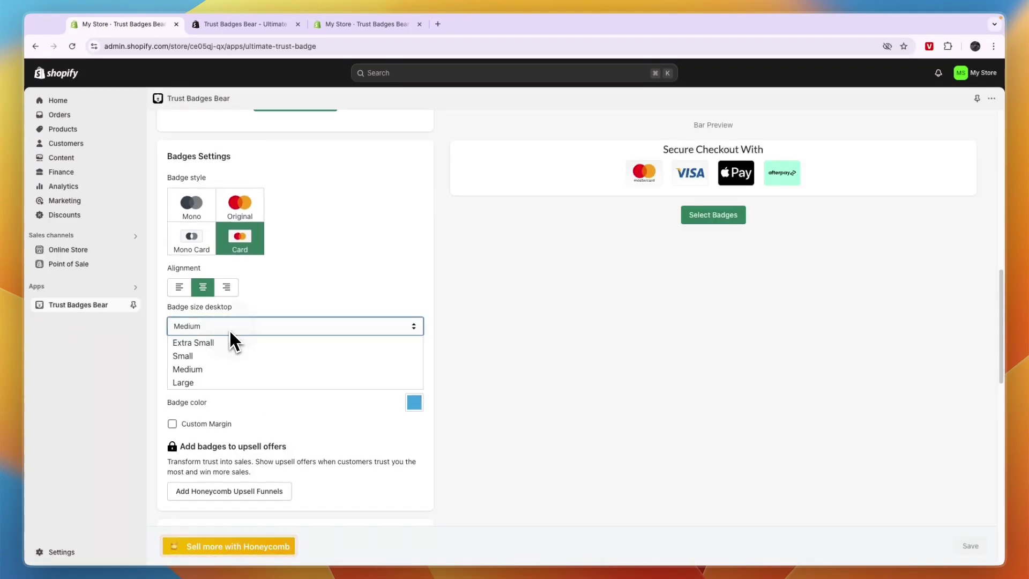
left_click(216, 352)
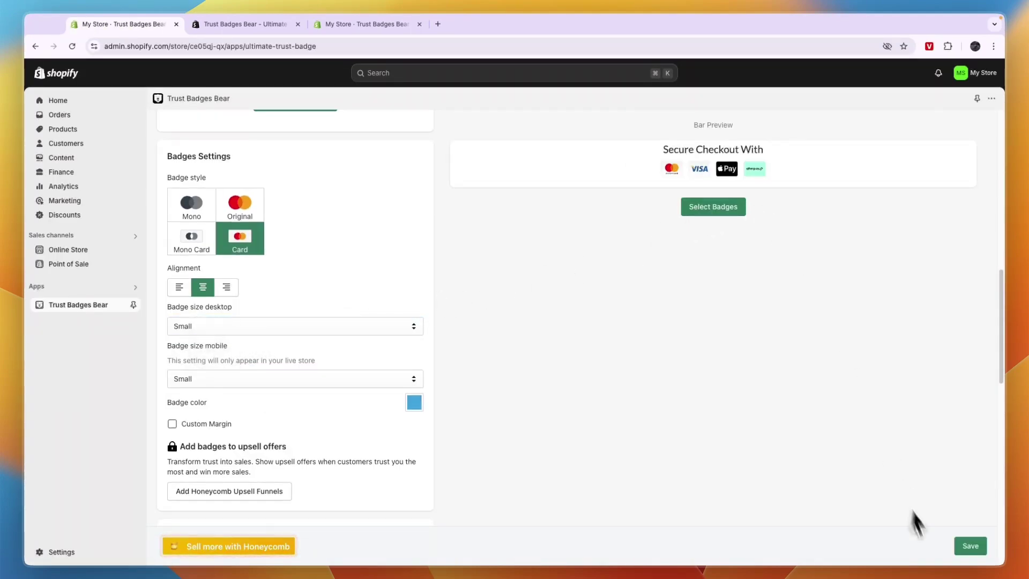
left_click(969, 549)
scroll(252, 338, "up", 10)
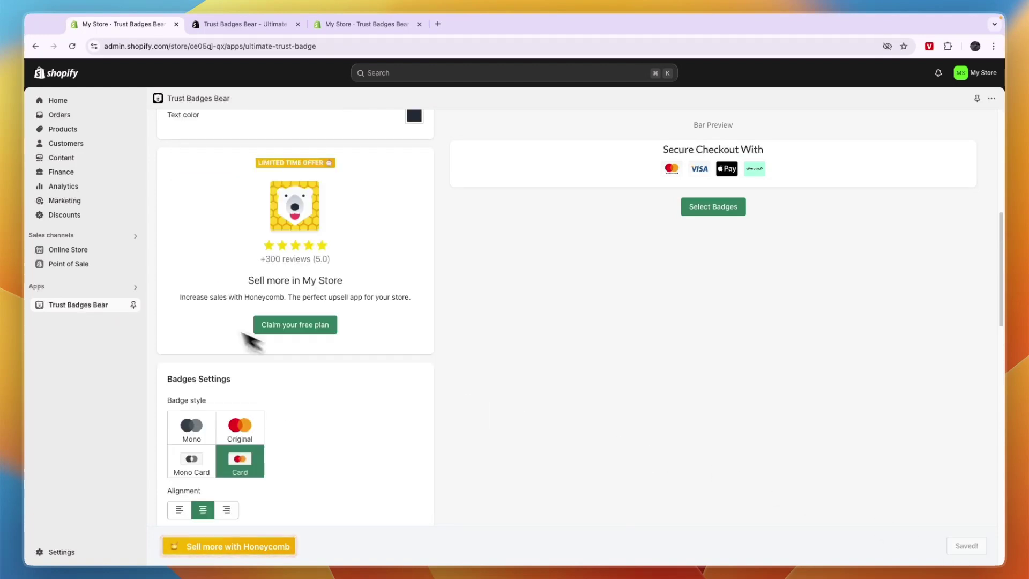
Preview the Acne Removal product and inspect the smaller Secure Checkout With payment badges.
left_click(71, 130)
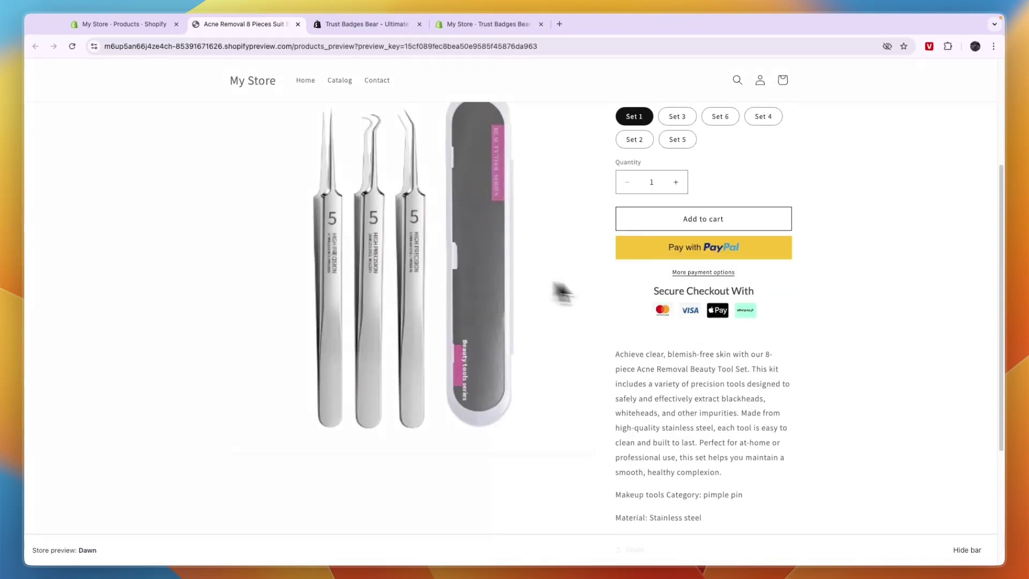
scroll(679, 311, "up", 3)
scroll(670, 349, "down", 1)
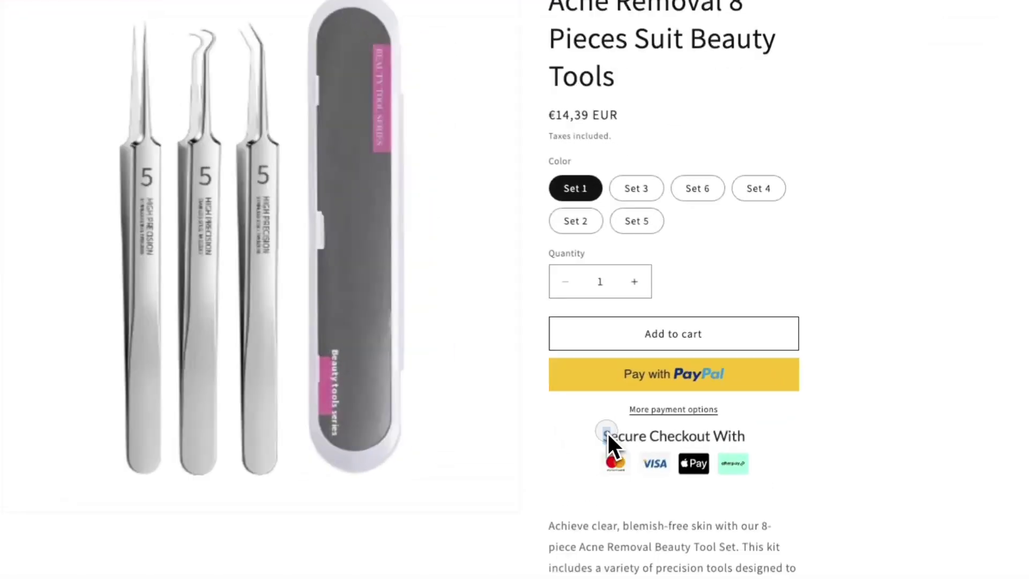
left_click_drag(659, 397, 773, 427)
left_click(768, 432)
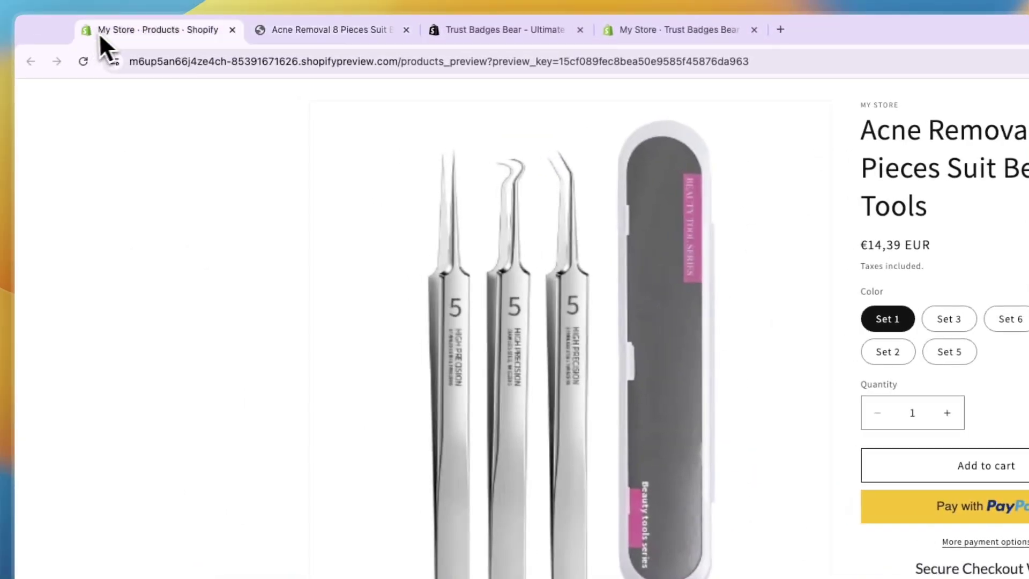
Replace the Mastercard, Apple Pay, VISA and afterpay badges with Ships from USA, Free Shipping and Money Back, then save.
left_click(100, 37)
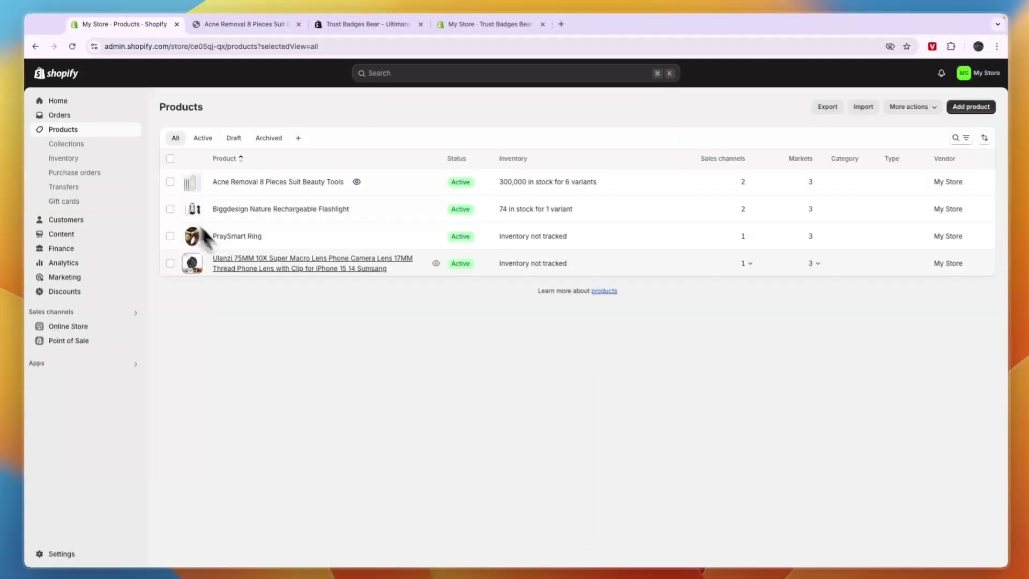
left_click(87, 366)
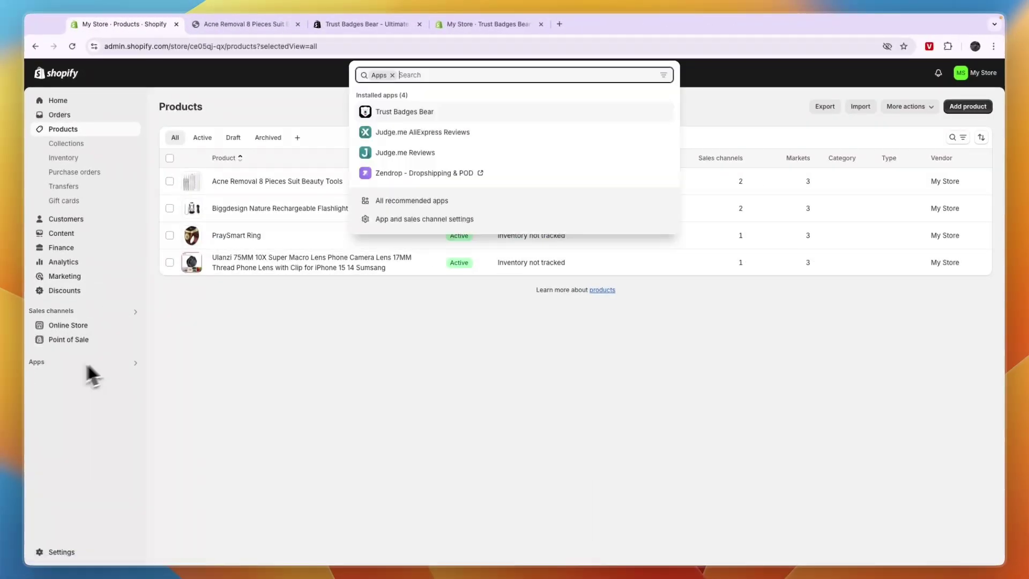
left_click(413, 115)
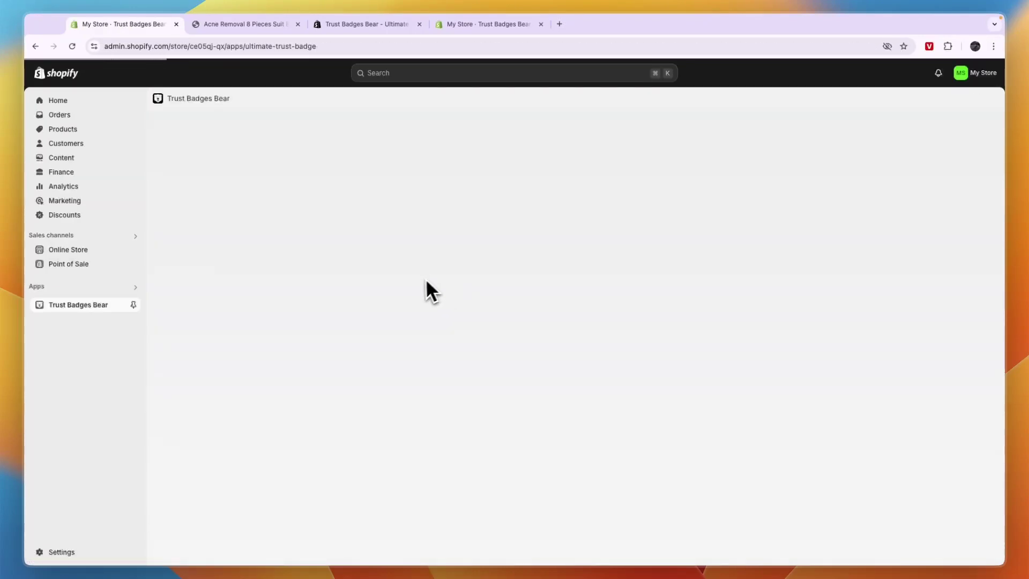
left_click(713, 390)
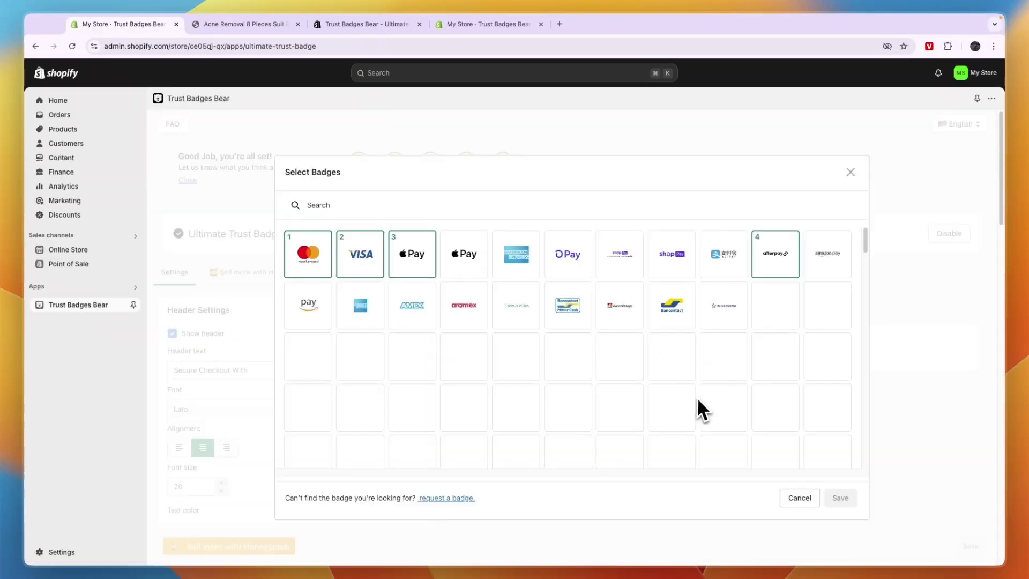
left_click(324, 263)
left_click(358, 266)
left_click(412, 268)
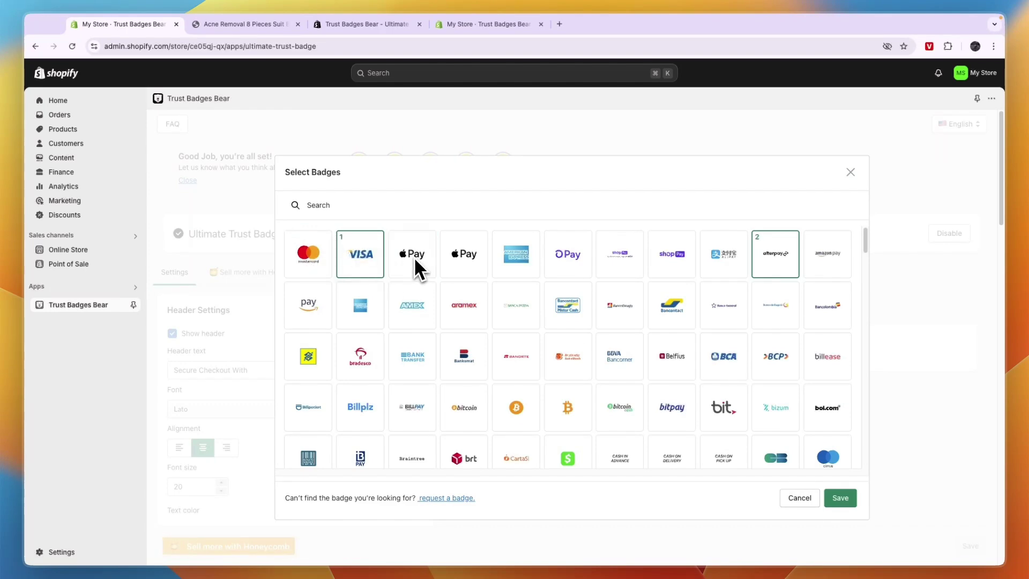
left_click(761, 262)
scroll(625, 298, "down", 15)
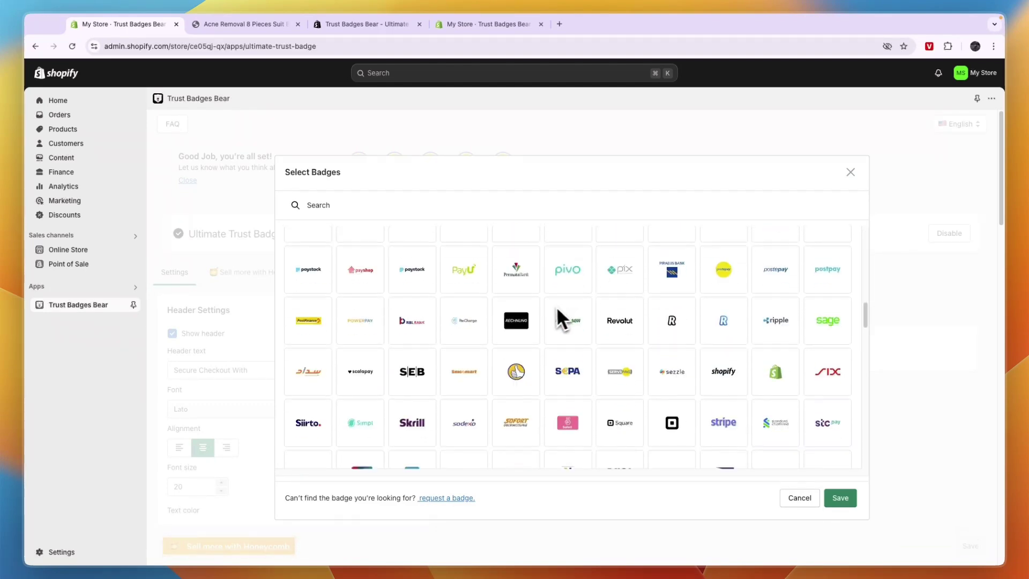
scroll(409, 320, "down", 10)
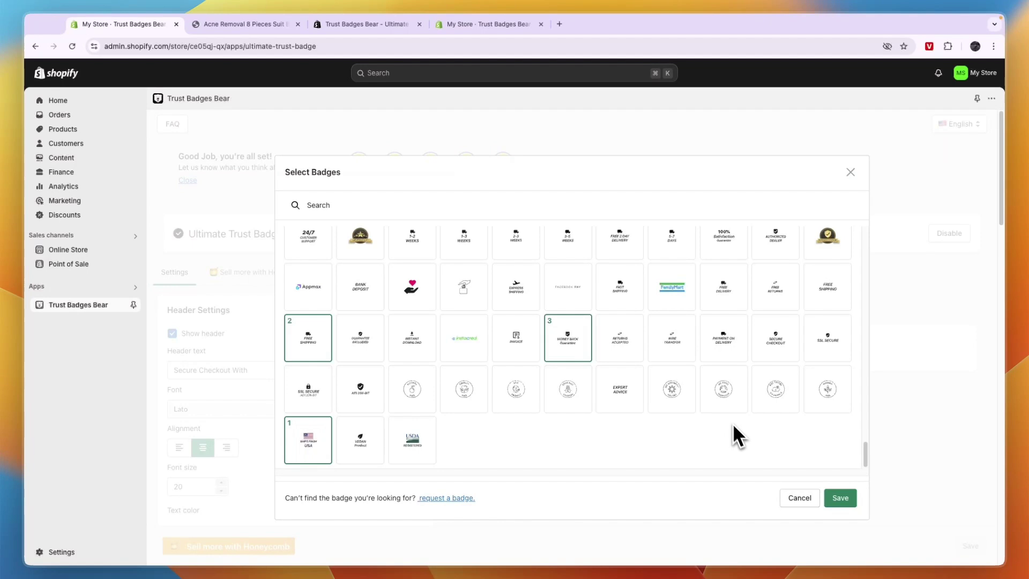
left_click(836, 498)
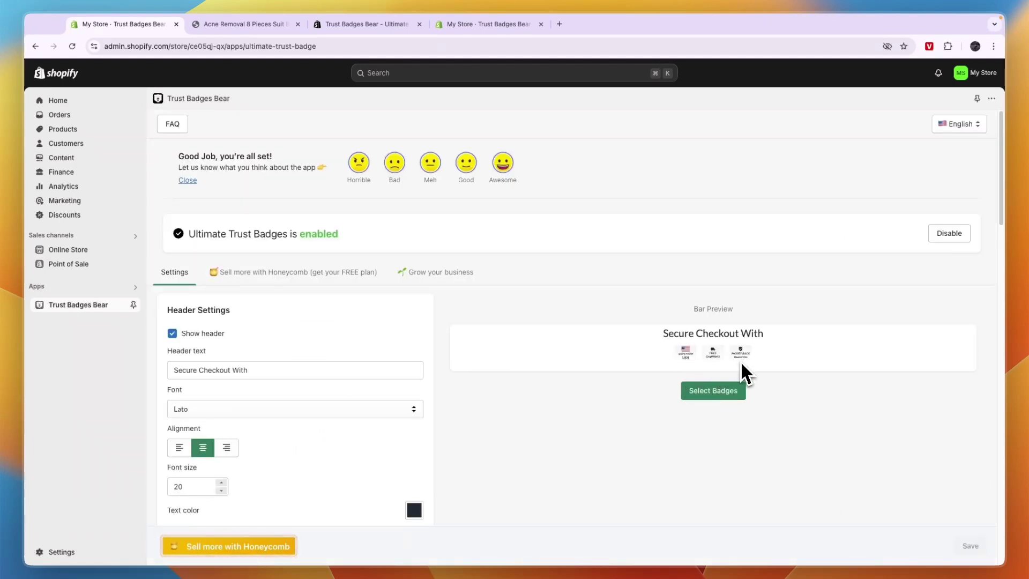
Reselect the badges in the order Free Shipping, Ships from USA, Money Back and save.
left_click(715, 389)
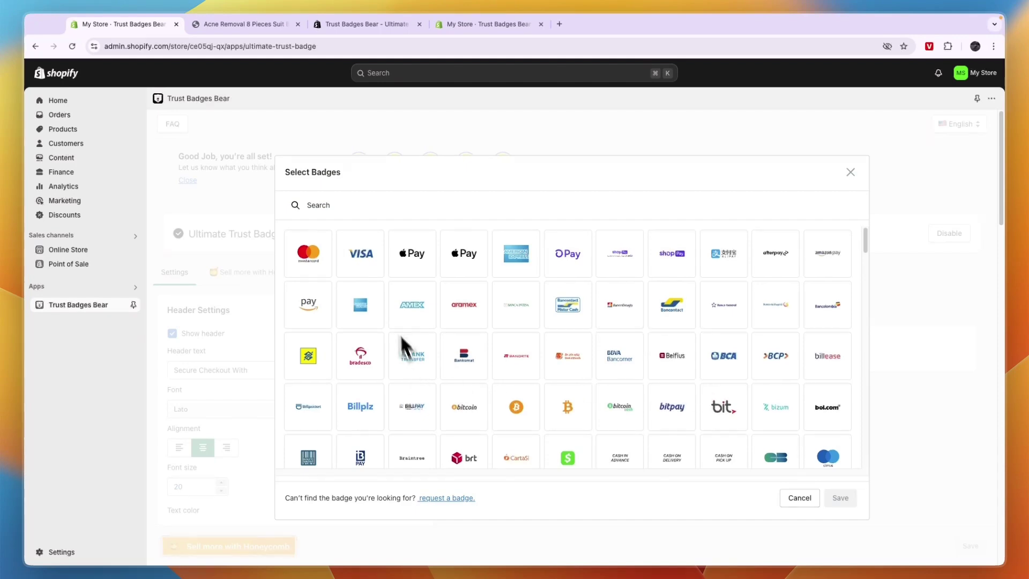
scroll(394, 326, "down", 10)
scroll(397, 327, "down", 15)
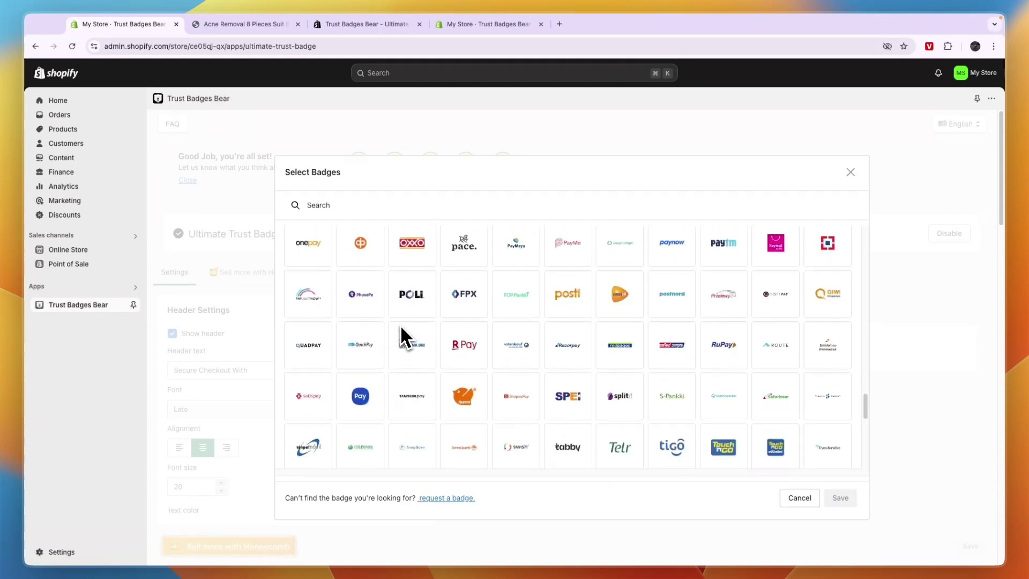
left_click(311, 444)
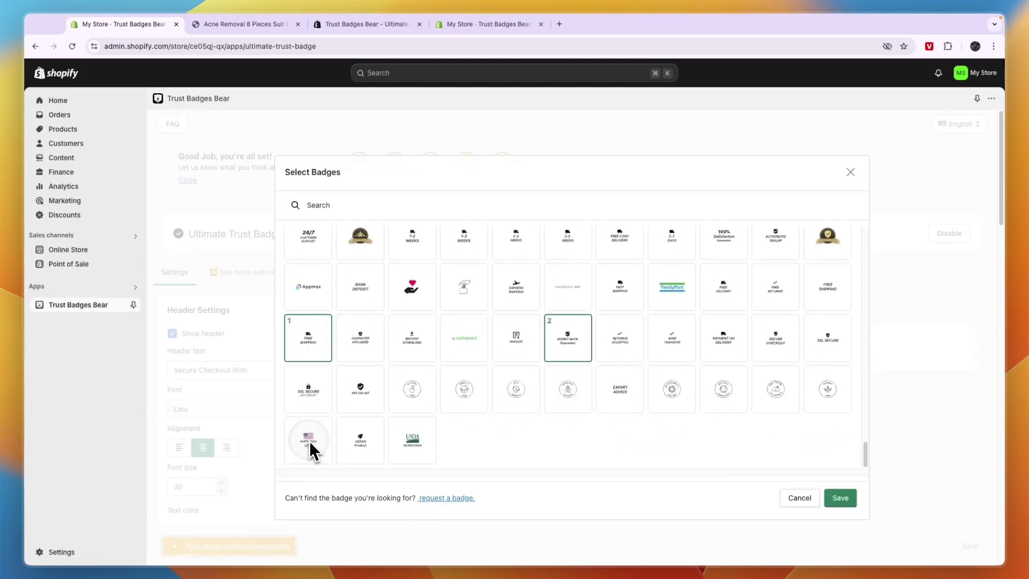
left_click(314, 351)
left_click(552, 358)
left_click(319, 358)
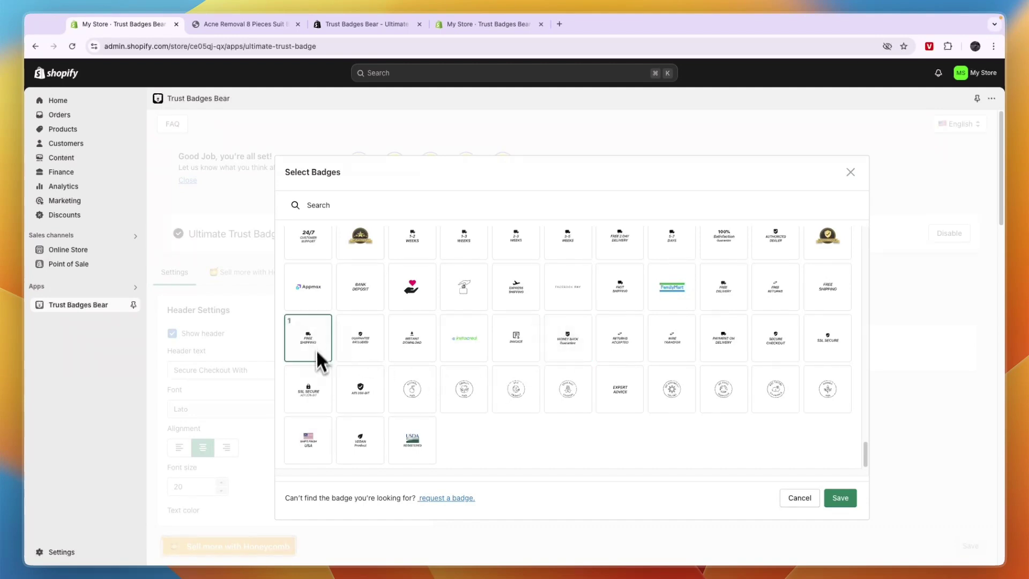
left_click(311, 435)
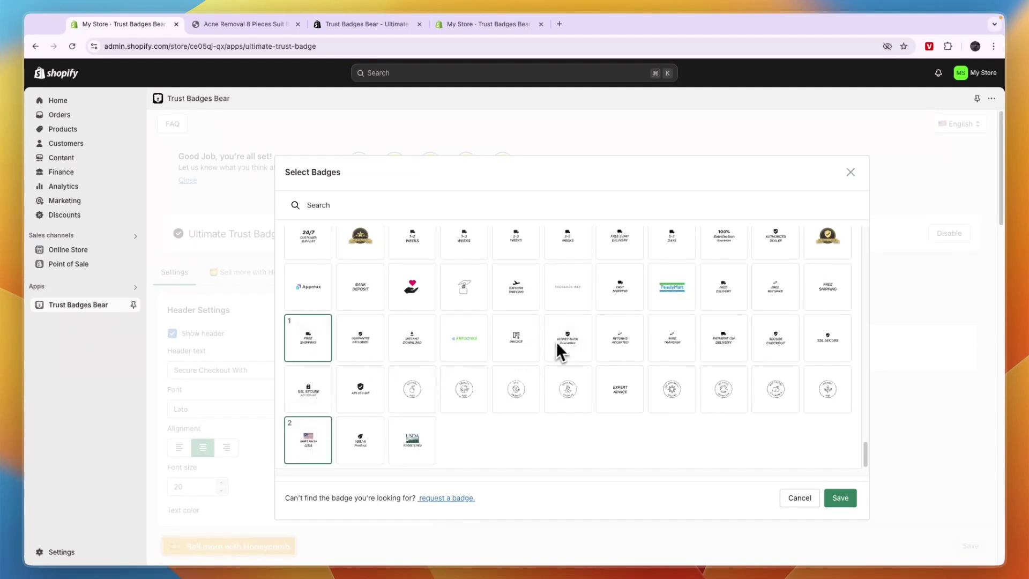
left_click(840, 497)
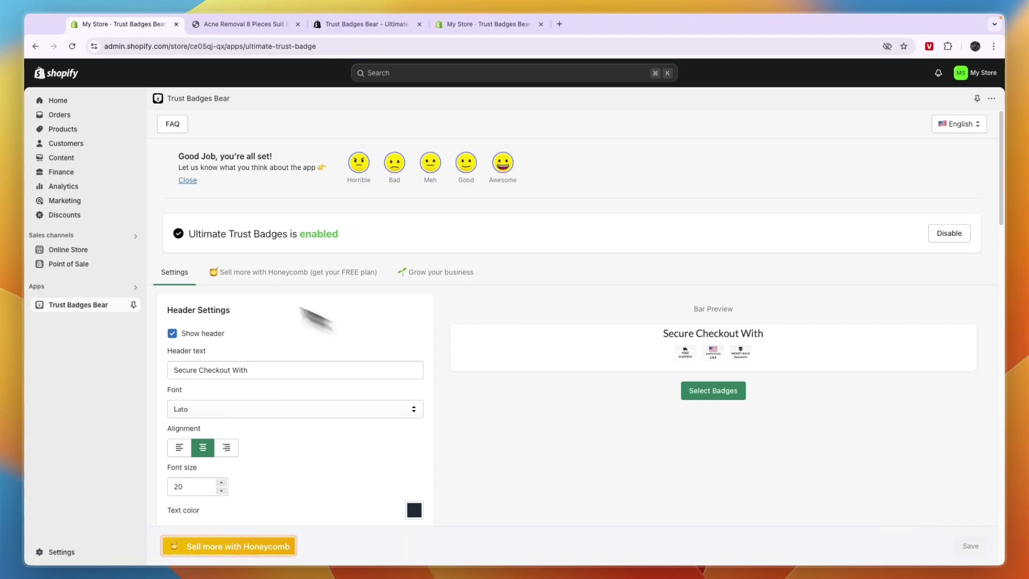
Preview the Acne Removal product page and scroll to its Free Shipping, Ships from USA and Money Back badges.
left_click(86, 129)
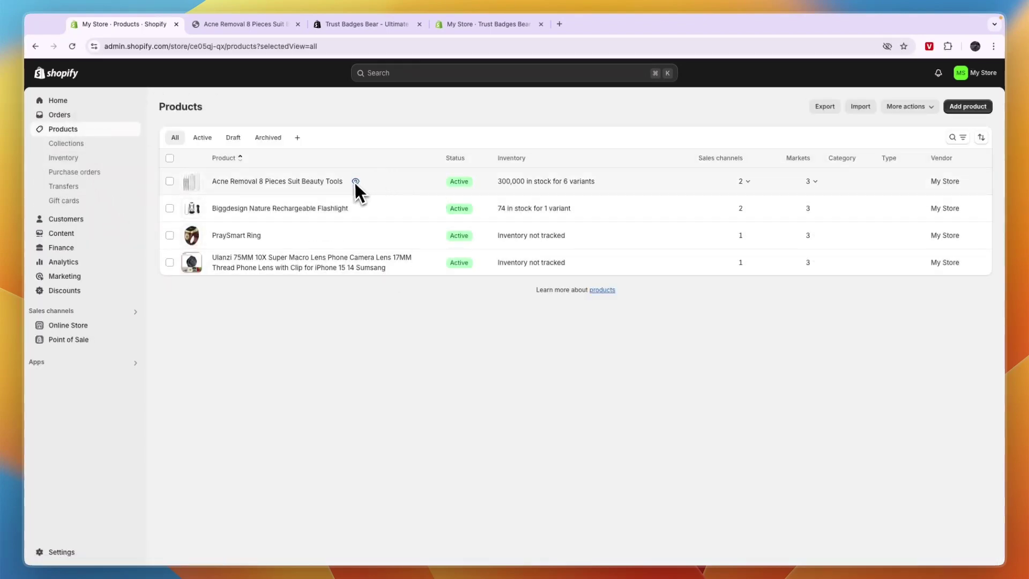
left_click(356, 182)
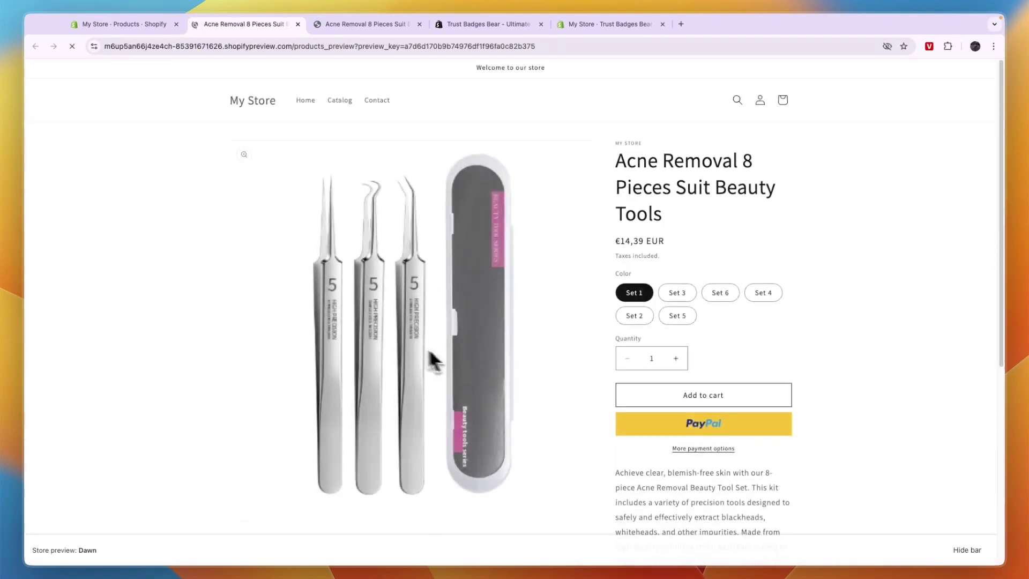
scroll(434, 360, "down", 2)
scroll(510, 360, "down", 1)
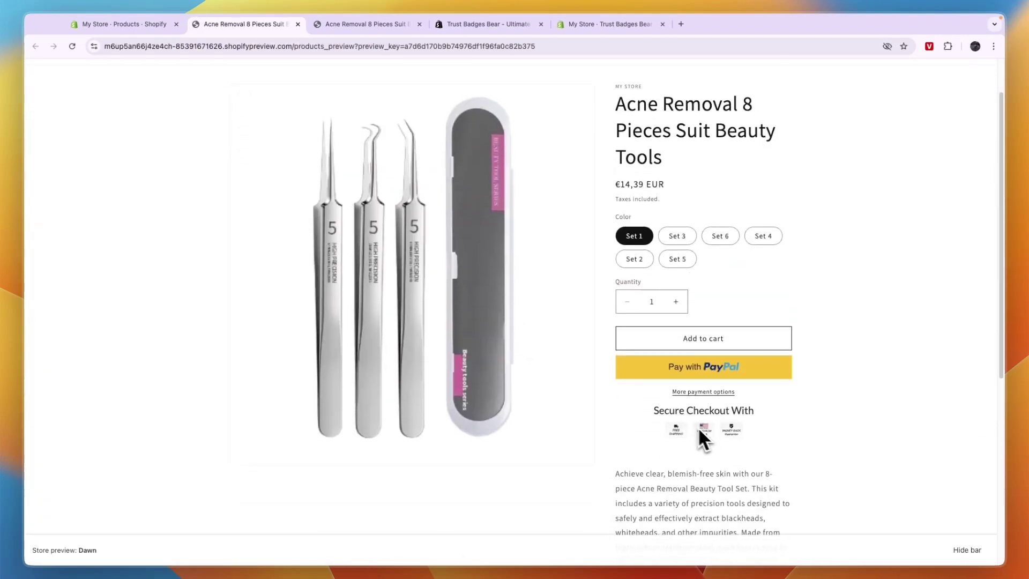
left_click(138, 25)
left_click(298, 25)
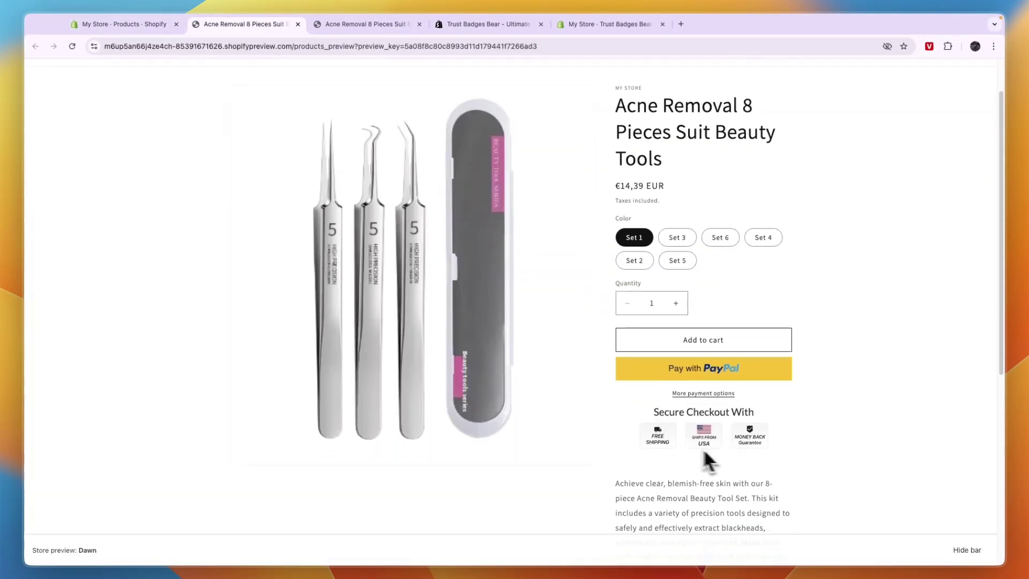
scroll(697, 444, "down", 2)
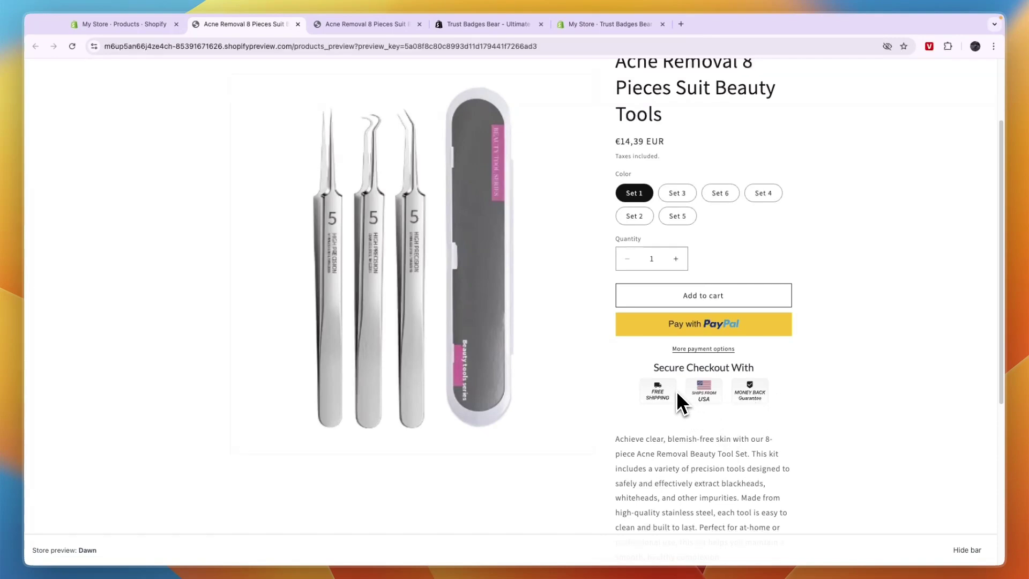
scroll(673, 394, "up", 3)
Pick the Set 5 variant, then close the storefront preview tab.
left_click(679, 285)
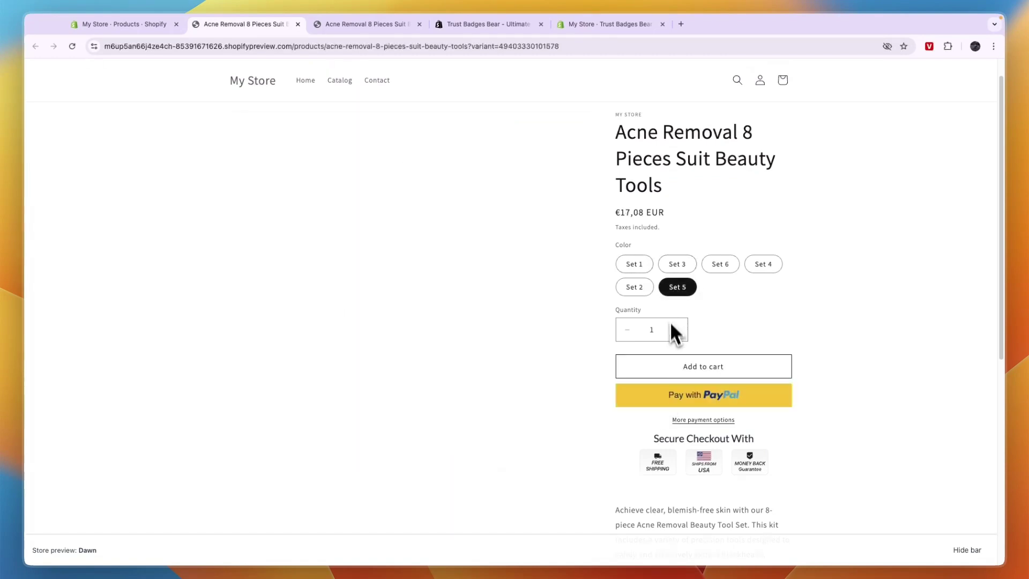
scroll(637, 343, "up", 1)
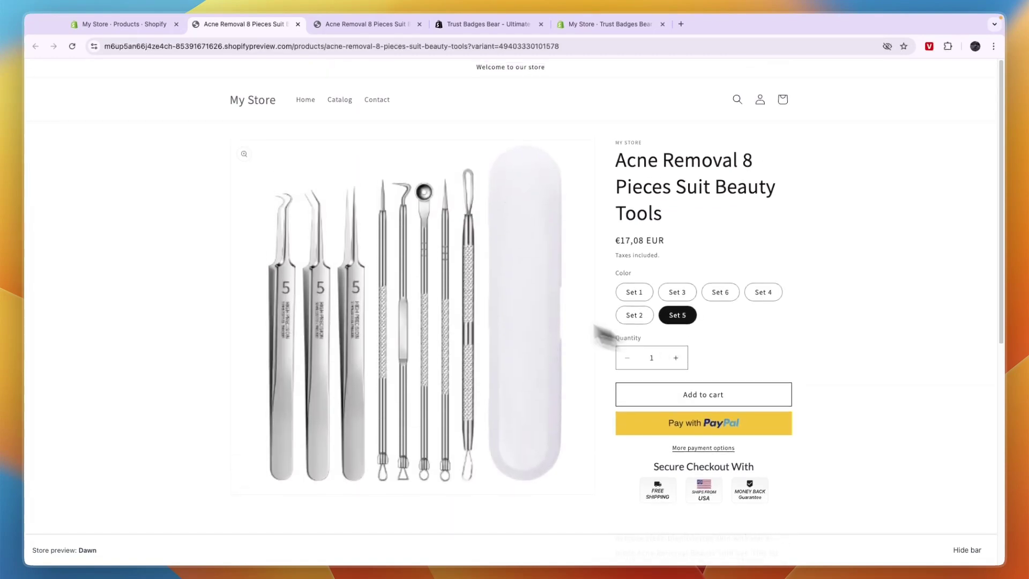
left_click(297, 25)
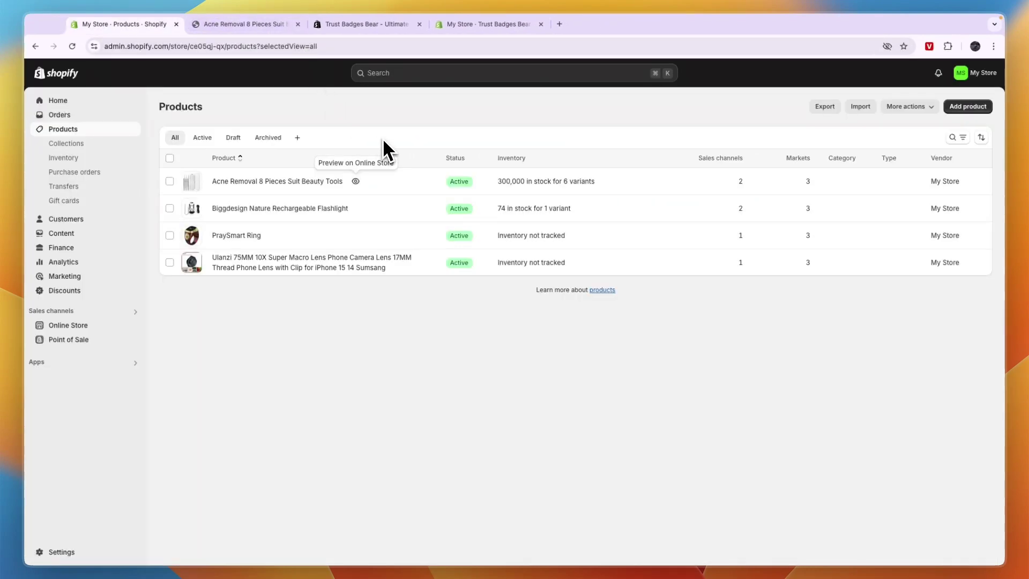